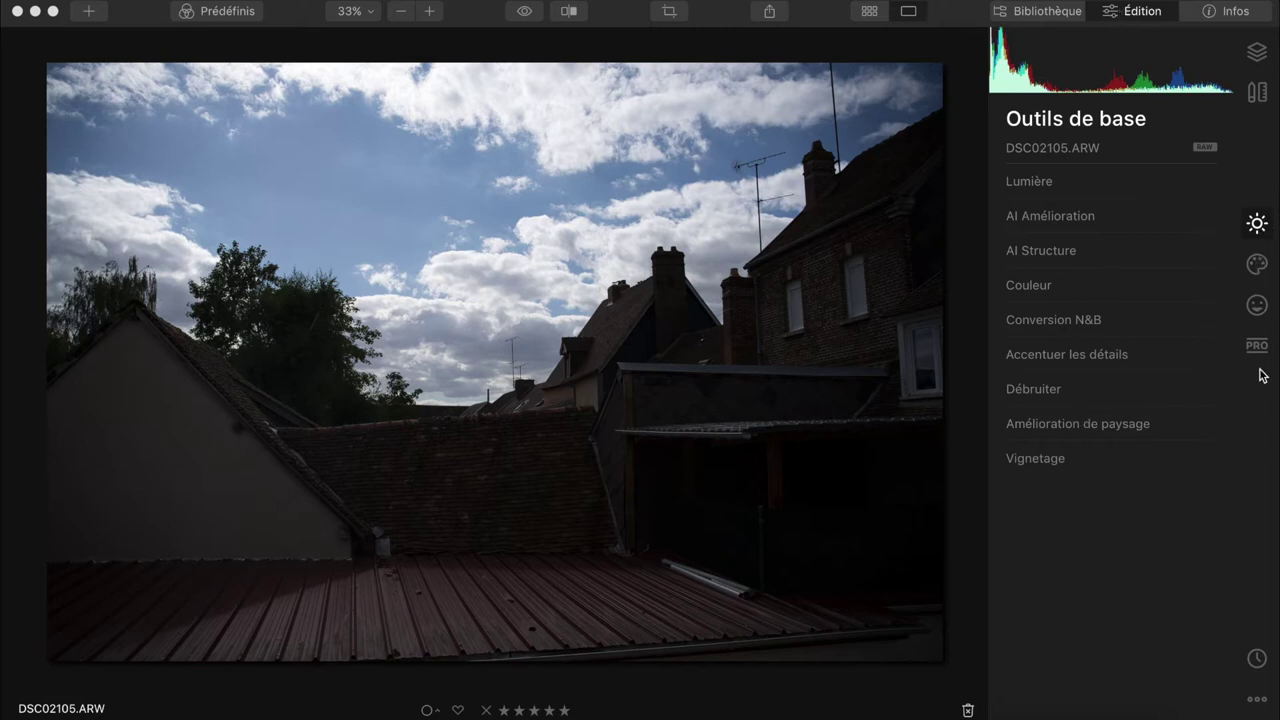
Look over the photo's shooting information and the Créatif, Portrait and Professionel editing tools.
click(1230, 19)
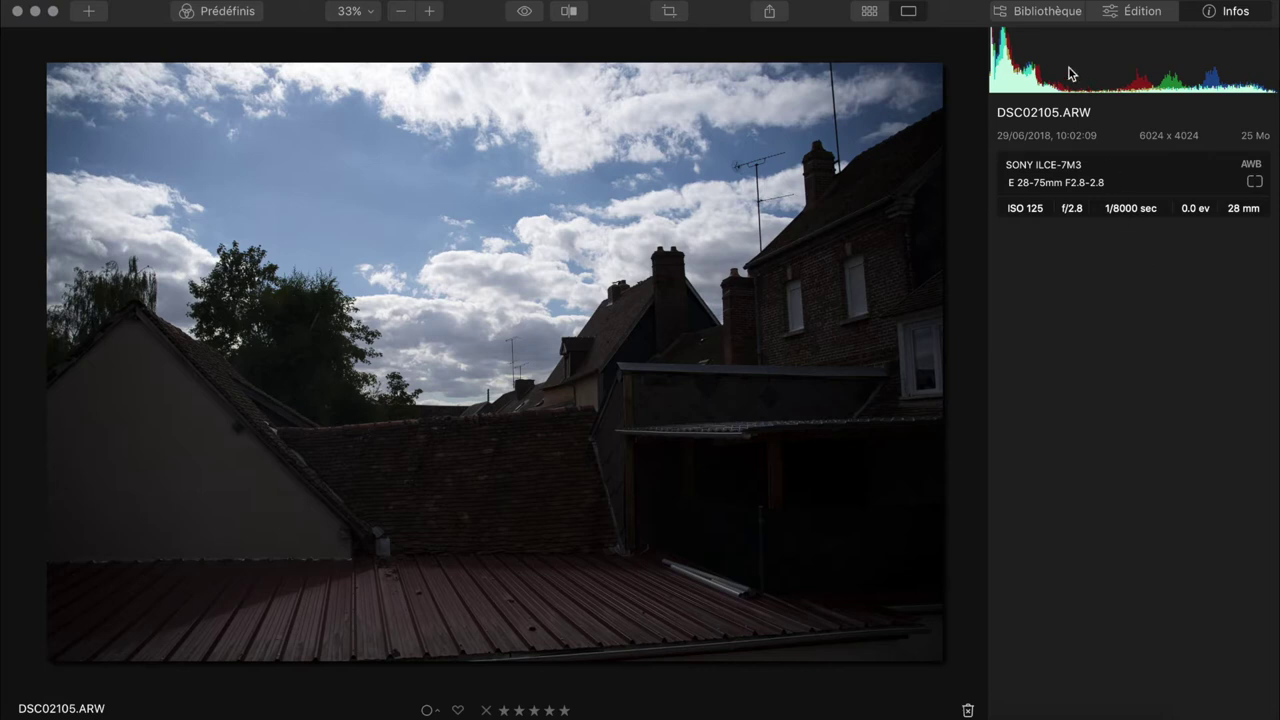
click(1125, 12)
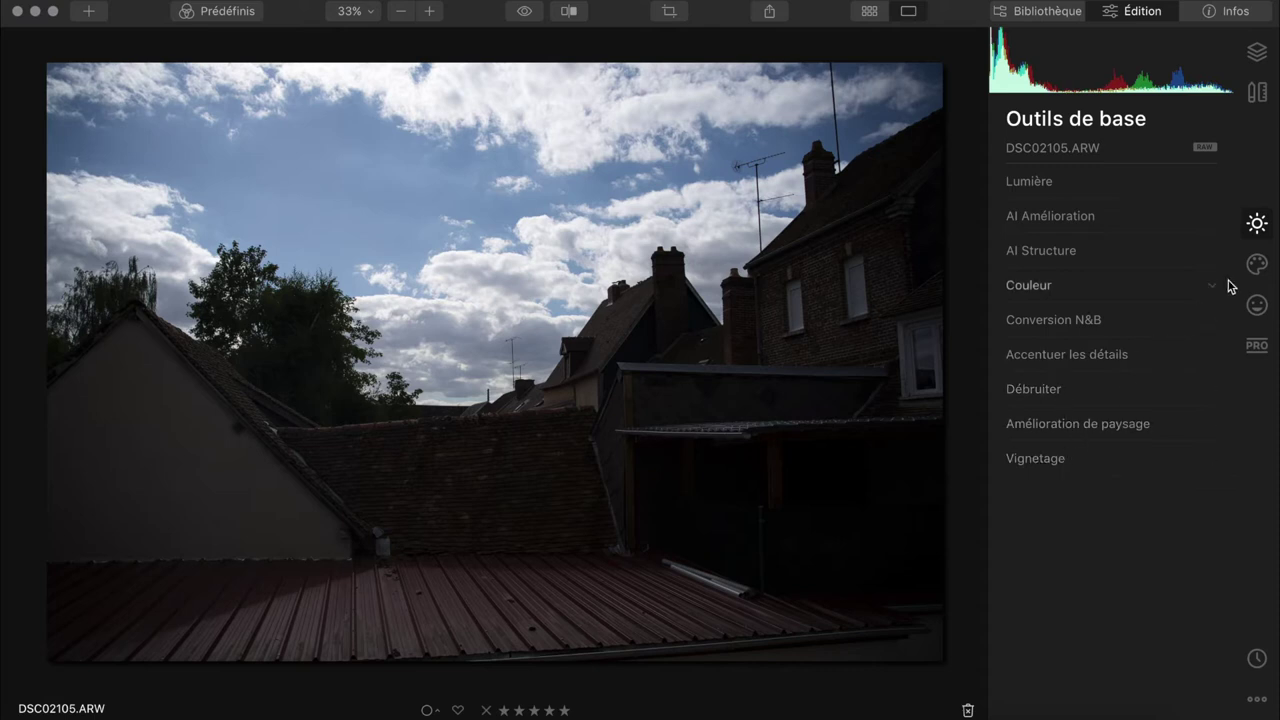
click(1257, 264)
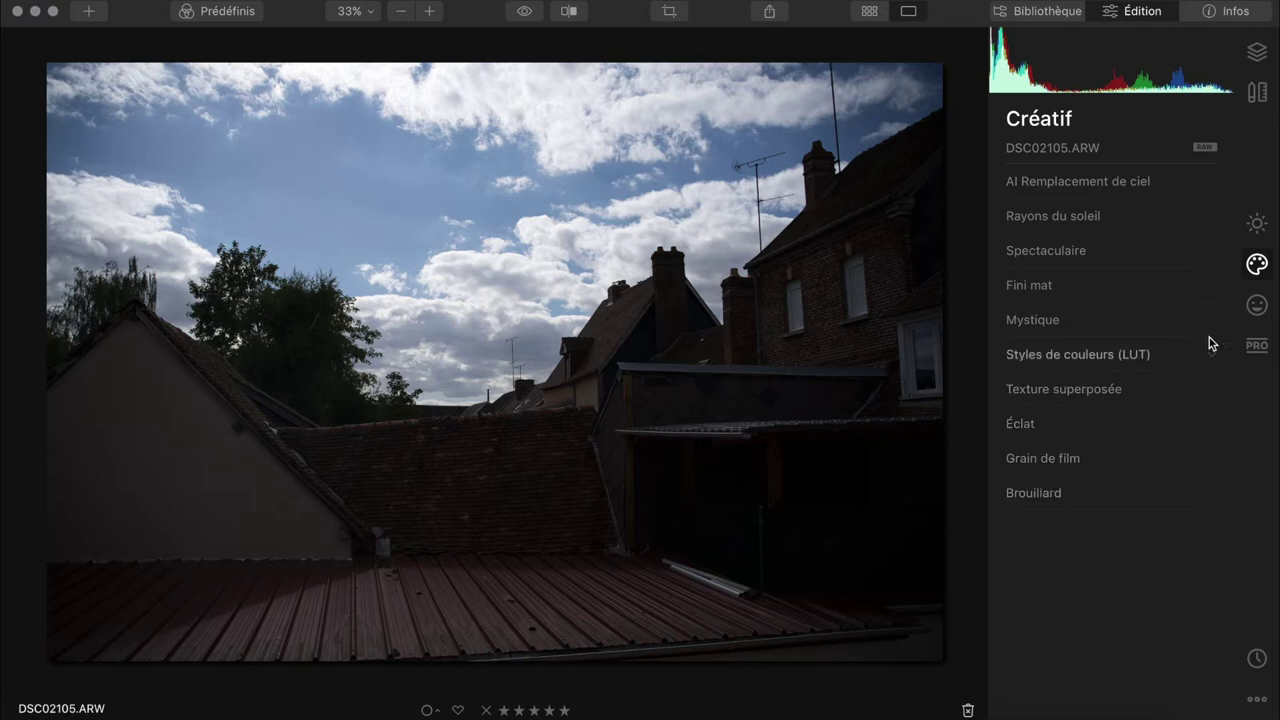
click(1257, 308)
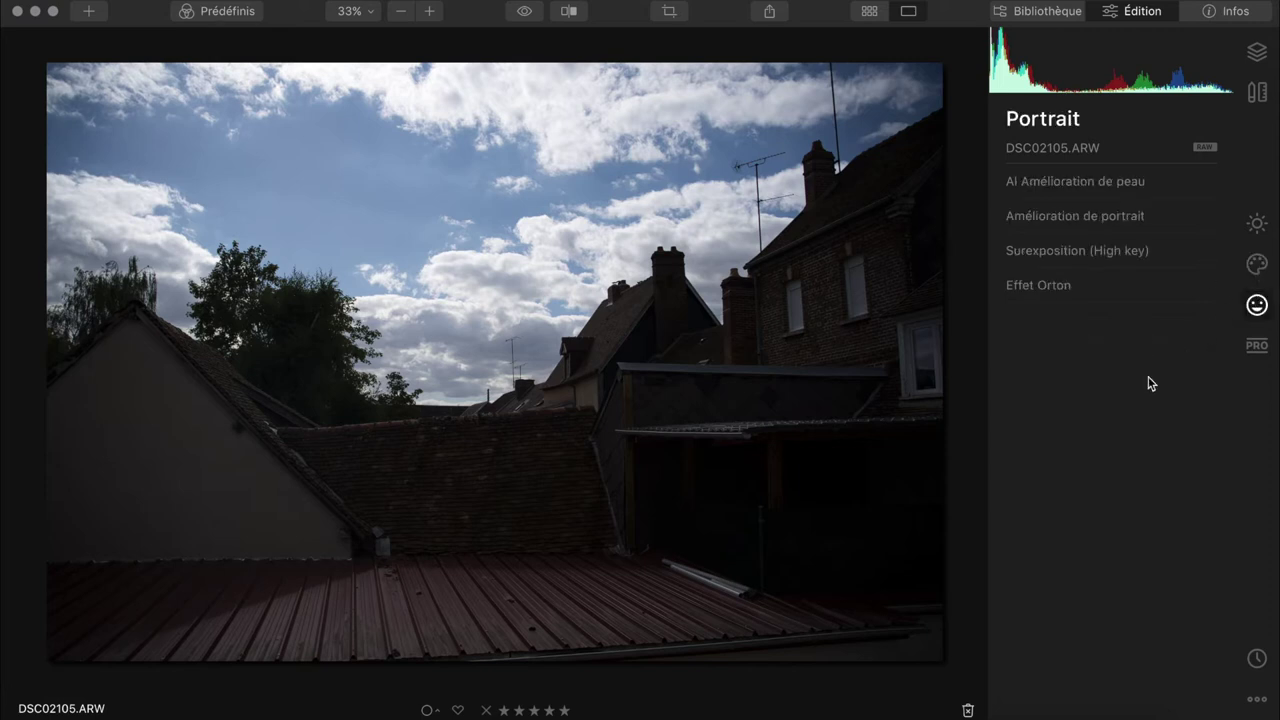
click(1257, 345)
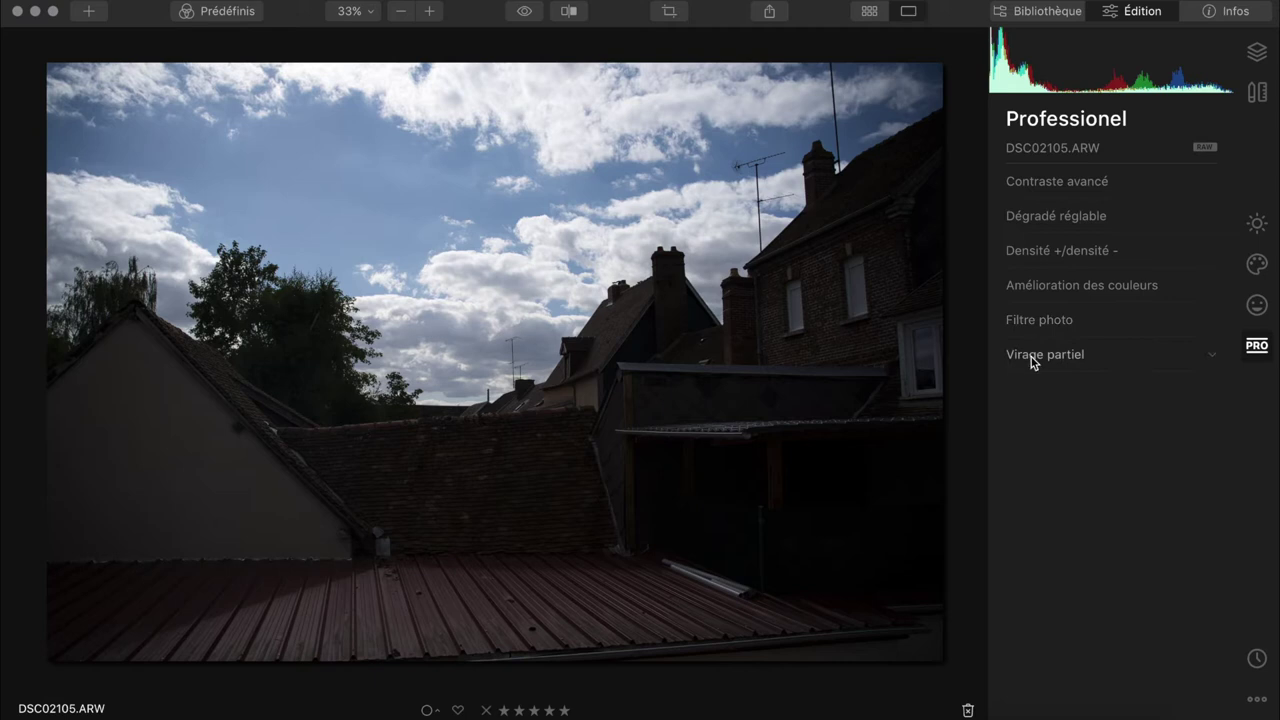
In the Lumière basic tool, set Ombres to 60, Hautes lum. to -53 and Contraste intelligent to 10.
click(1256, 225)
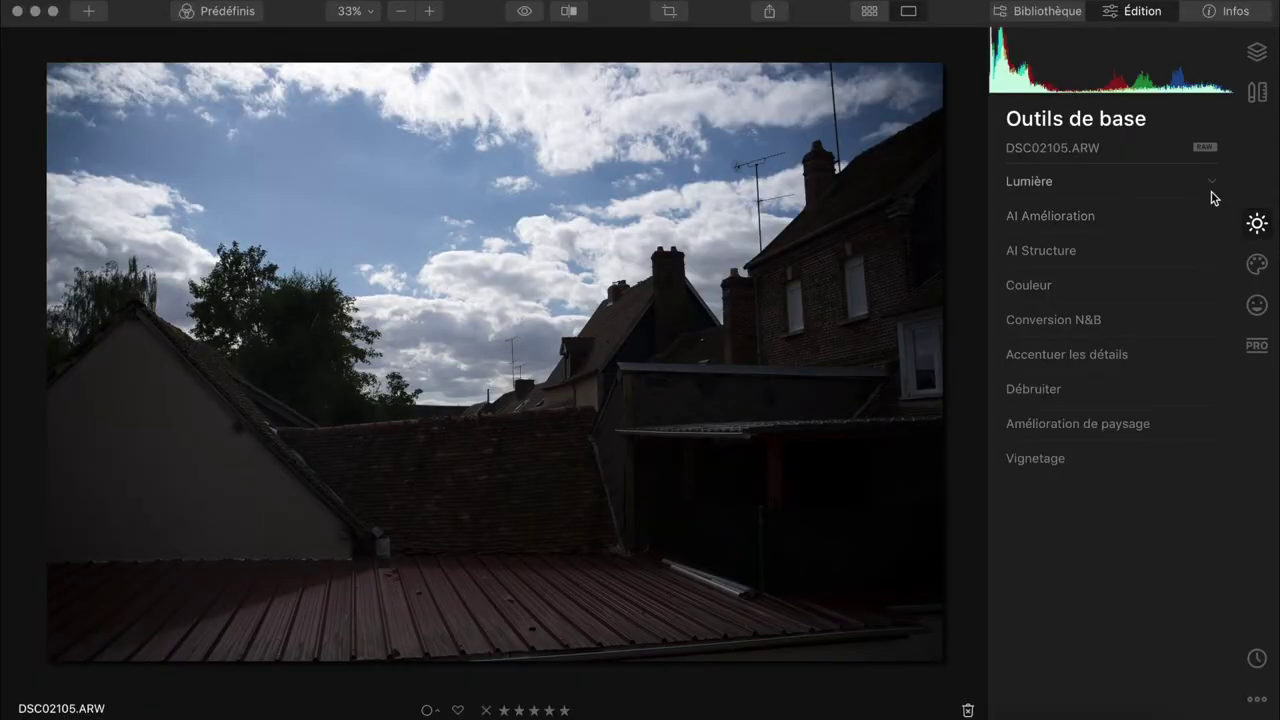
click(1135, 182)
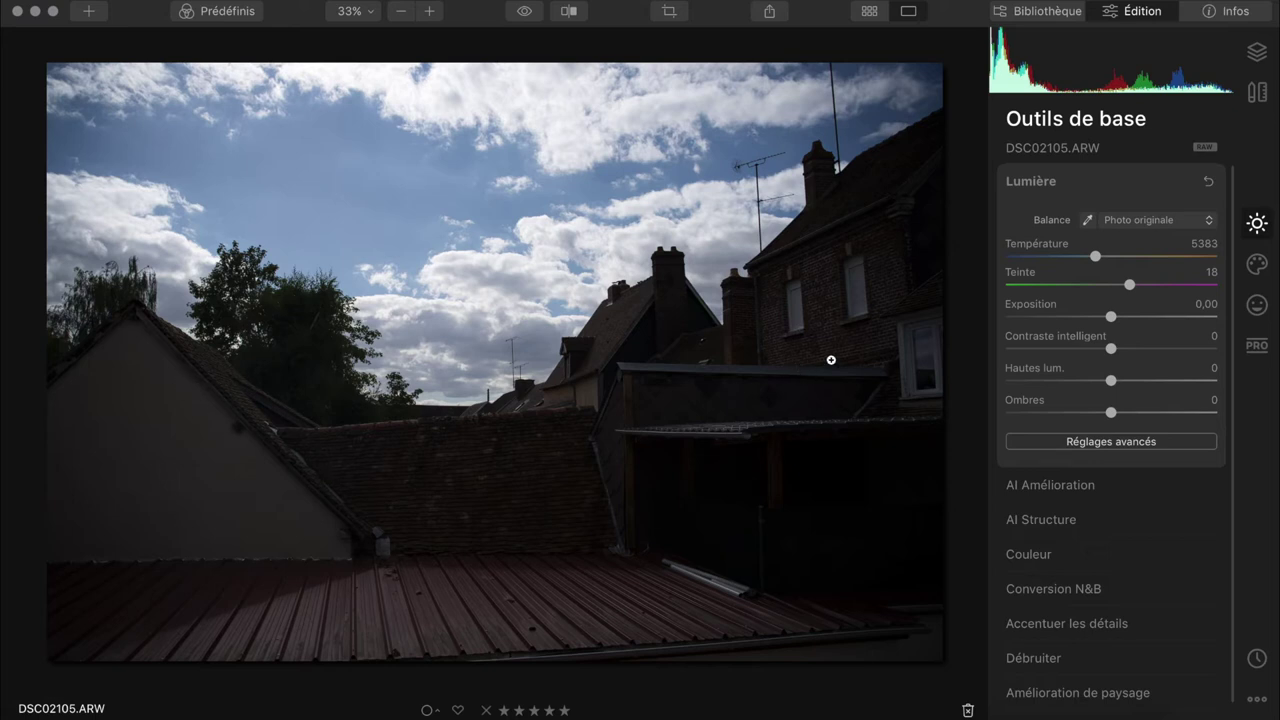
drag(1113, 416, 1181, 422)
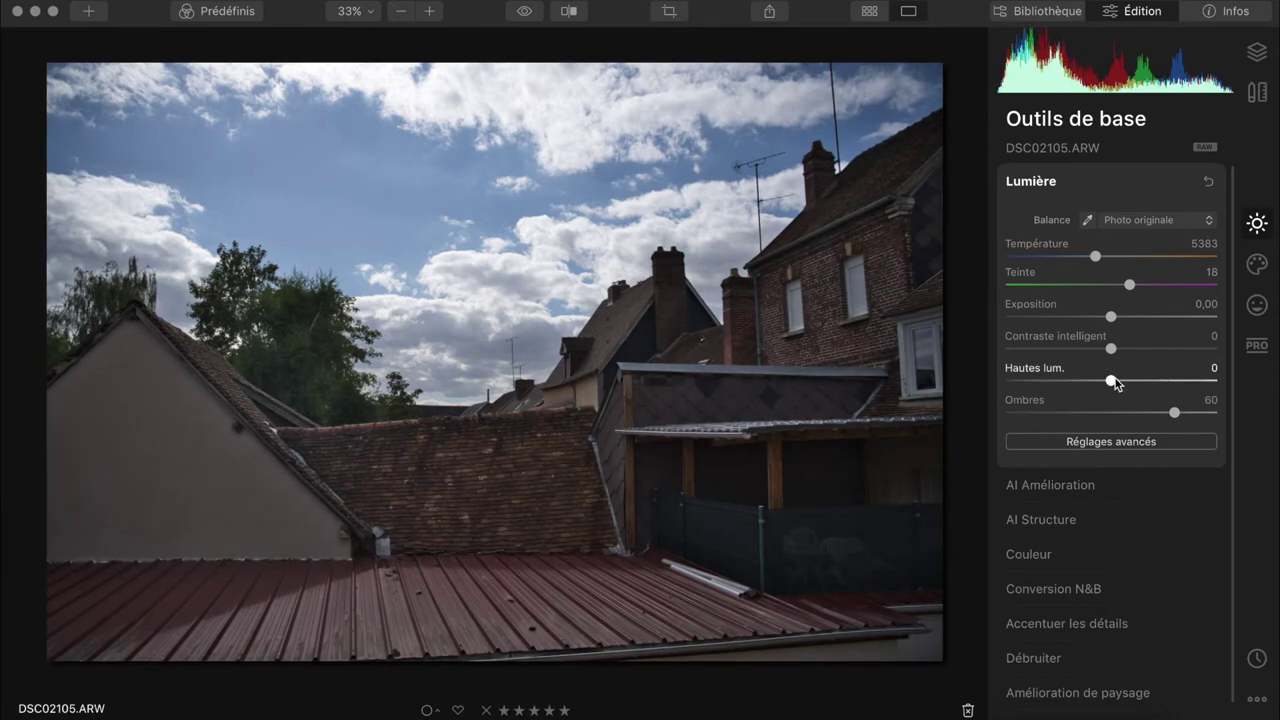
drag(1111, 380, 1056, 384)
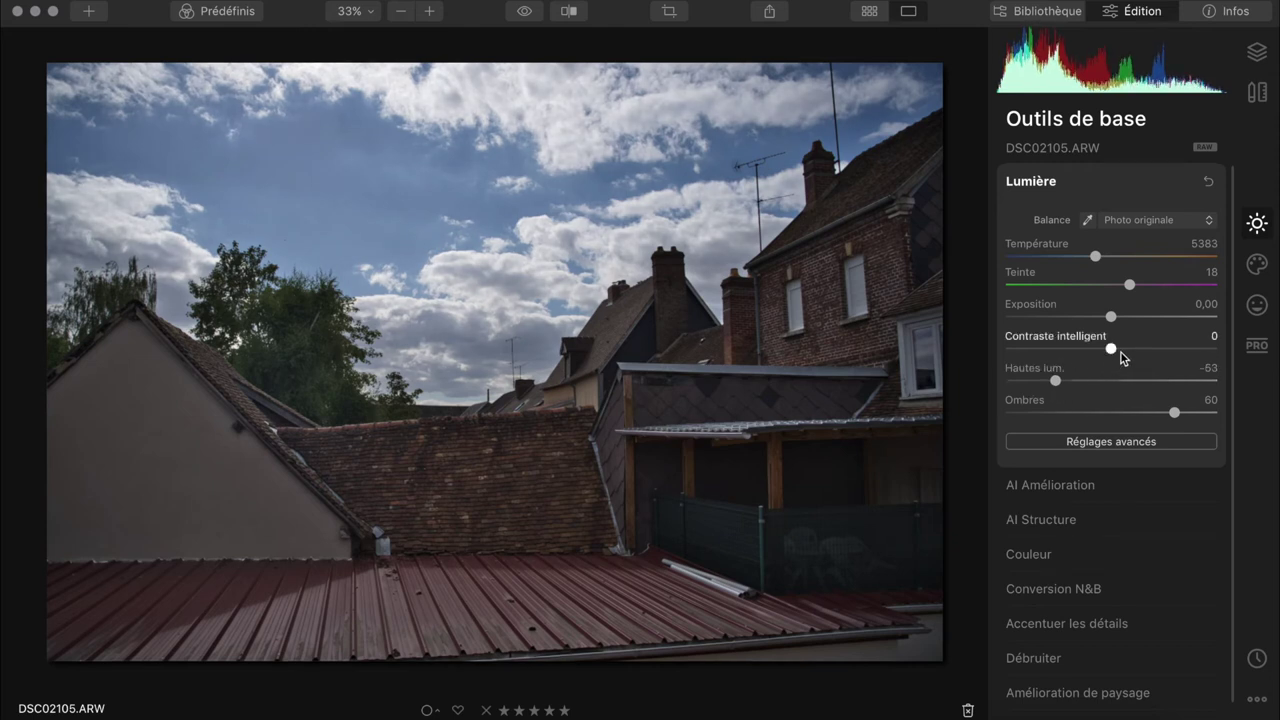
mouse_move(1116, 355)
mouse_down()
mouse_move(1164, 358)
mouse_move(1127, 357)
mouse_up()
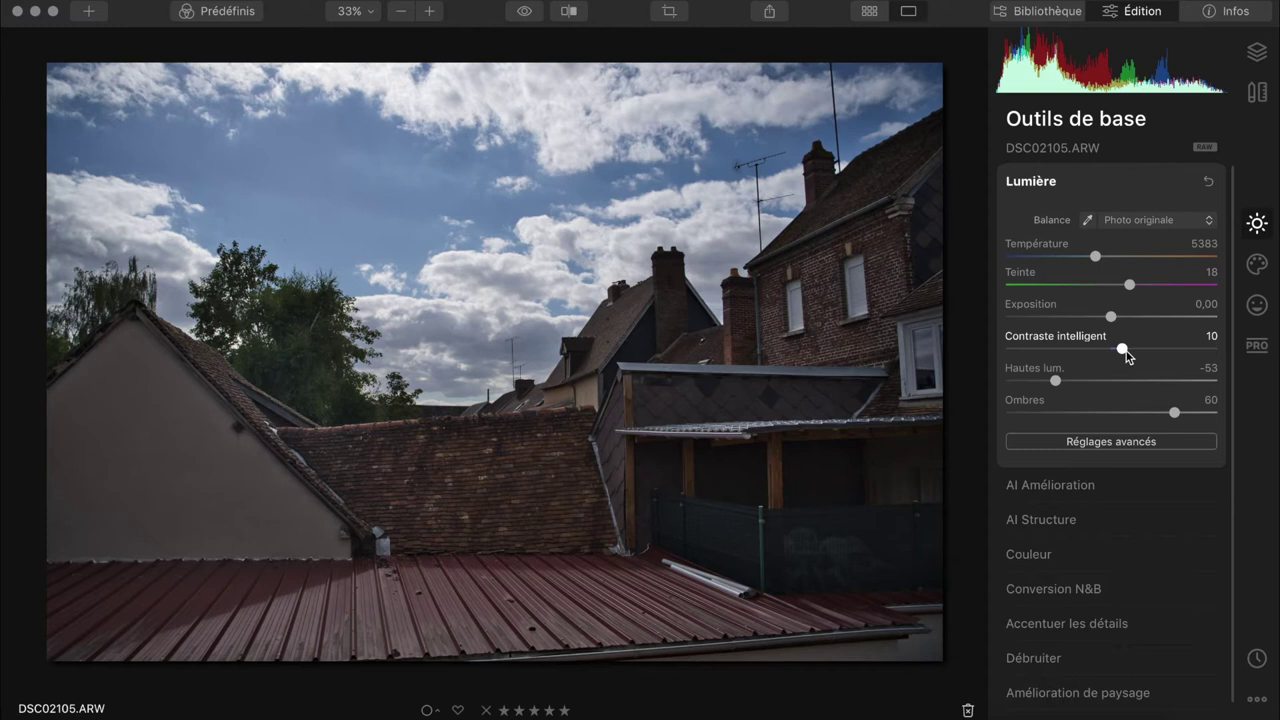
Compare the photo with its unedited original several times to judge the light adjustments.
scroll(1154, 357, down, 1)
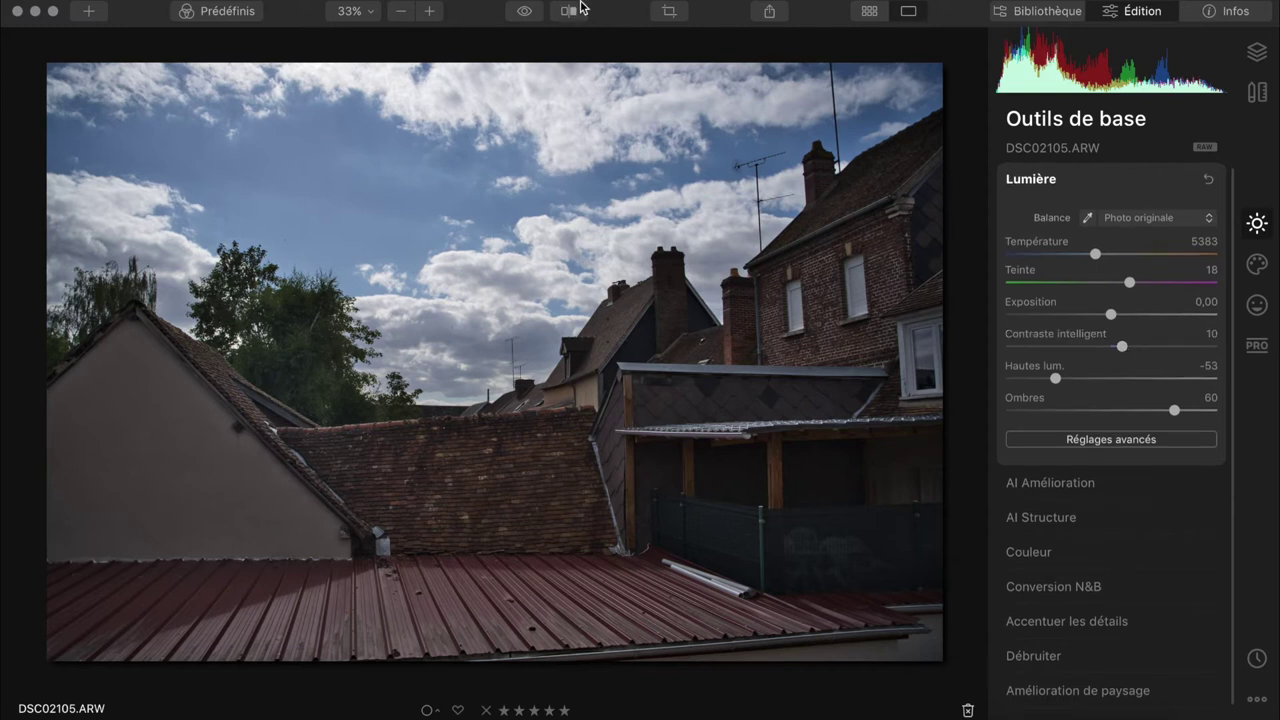
click(522, 12)
click(522, 12)
click(522, 12)
click(522, 12)
click(522, 12)
click(522, 12)
click(522, 12)
click(522, 12)
click(522, 12)
click(522, 12)
click(522, 12)
click(522, 12)
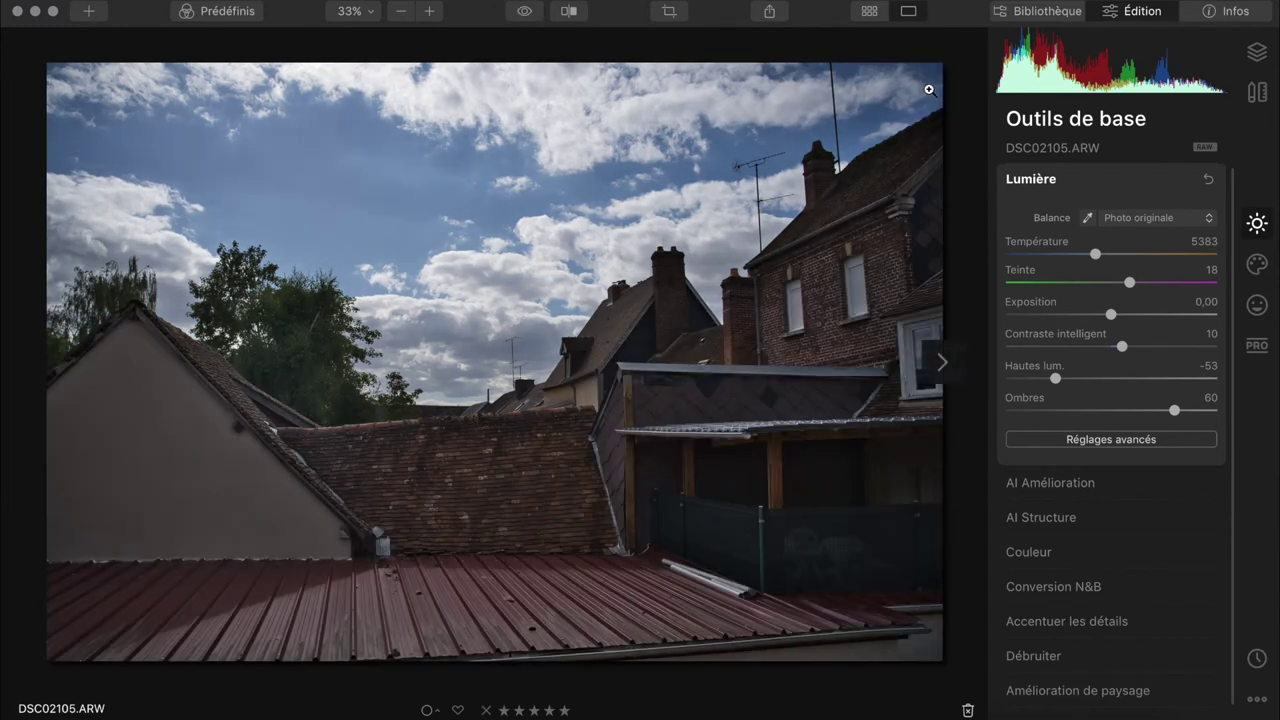
Set AI Accent to 25 in AI Amélioration and compare the photo with its original.
scroll(1079, 277, down, 1)
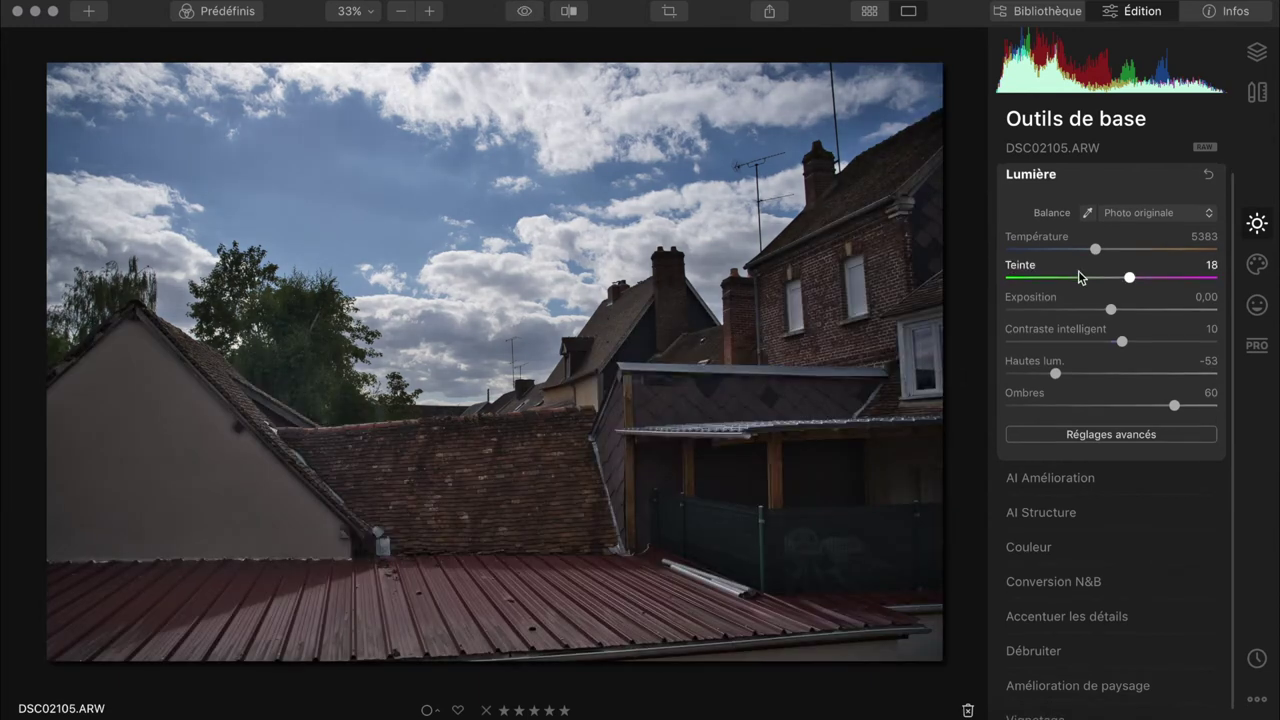
click(1078, 478)
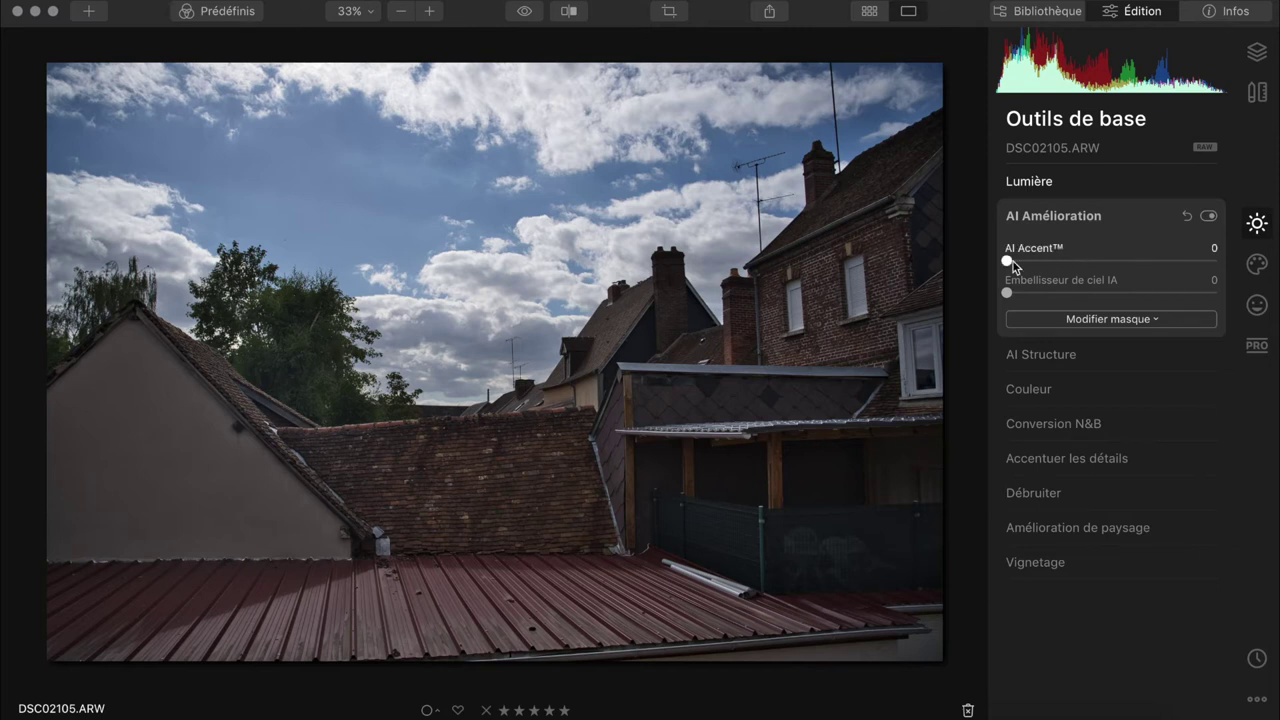
drag(1010, 263, 1067, 268)
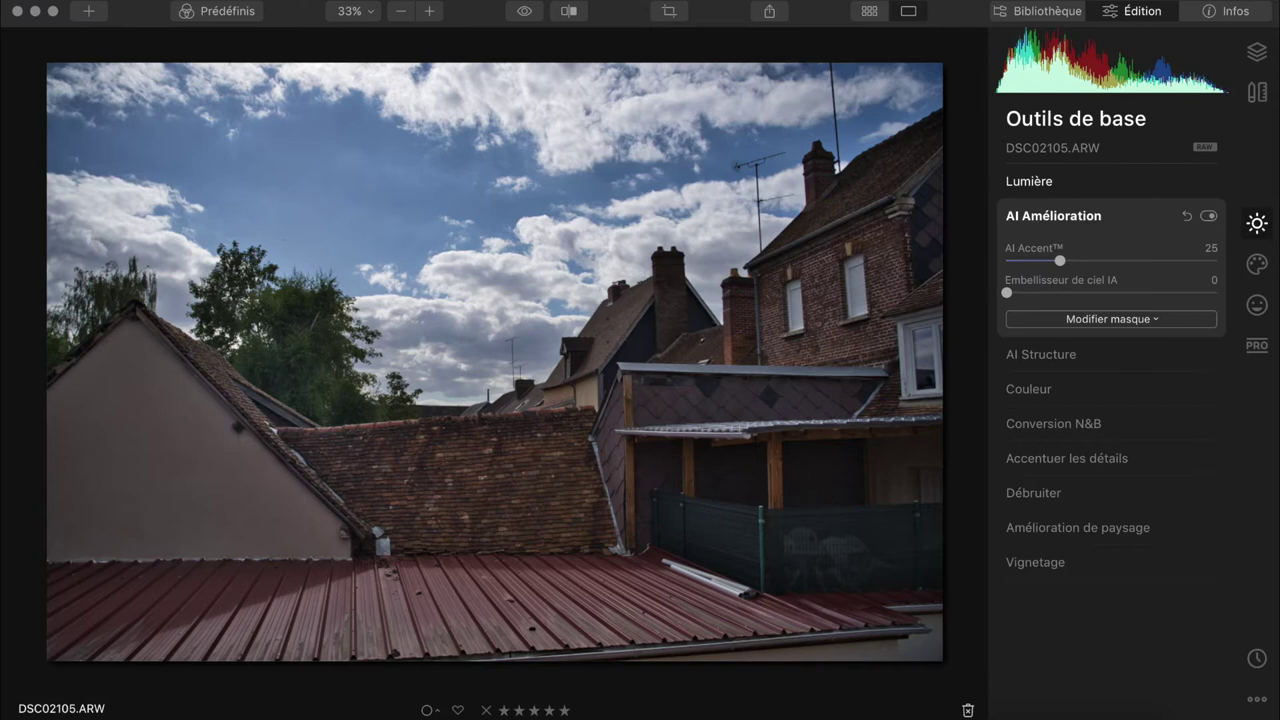
drag(529, 10, 535, 10)
drag(535, 10, 536, 11)
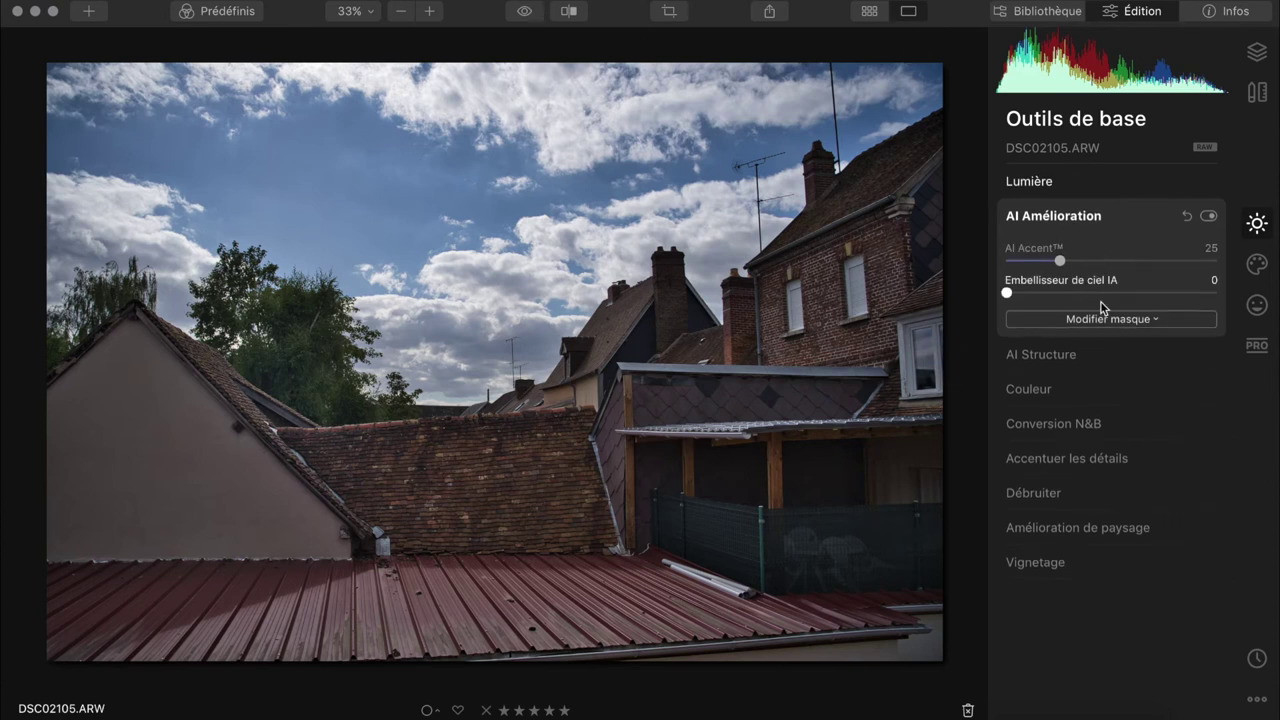
Try AI Structure with a Quantité of 100 and reset it to 0.
click(1090, 356)
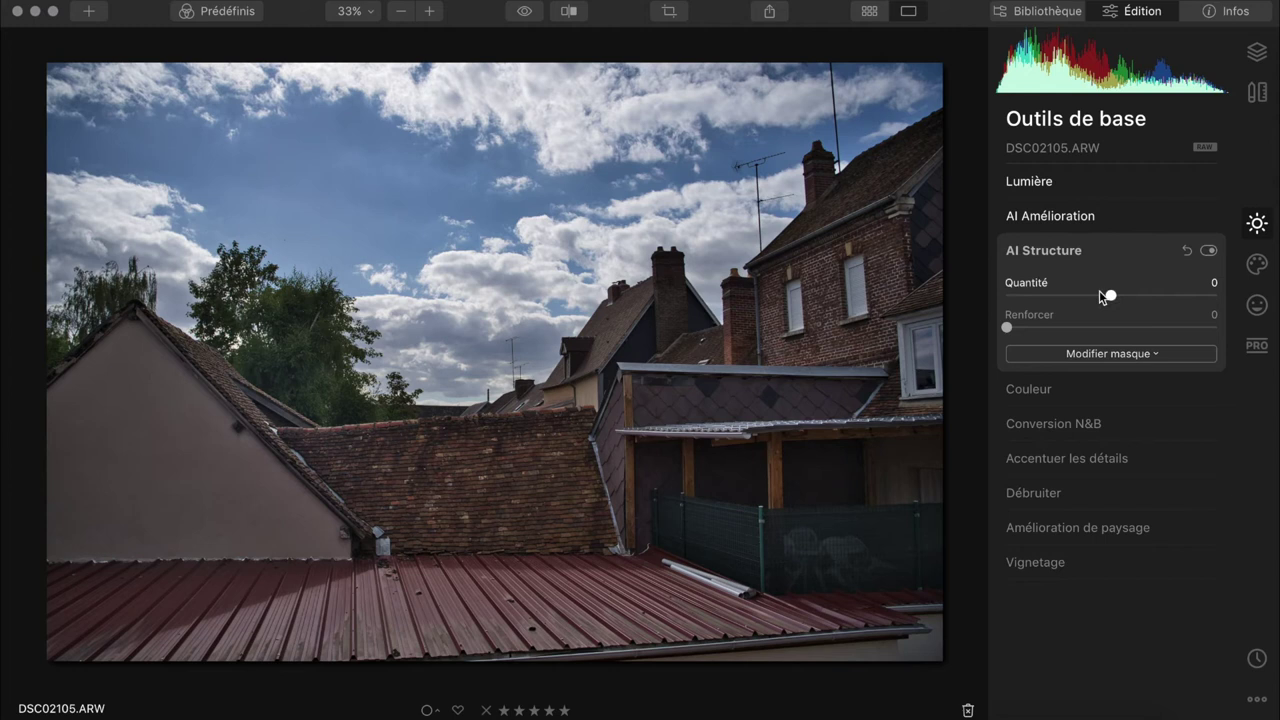
drag(1112, 297, 1229, 294)
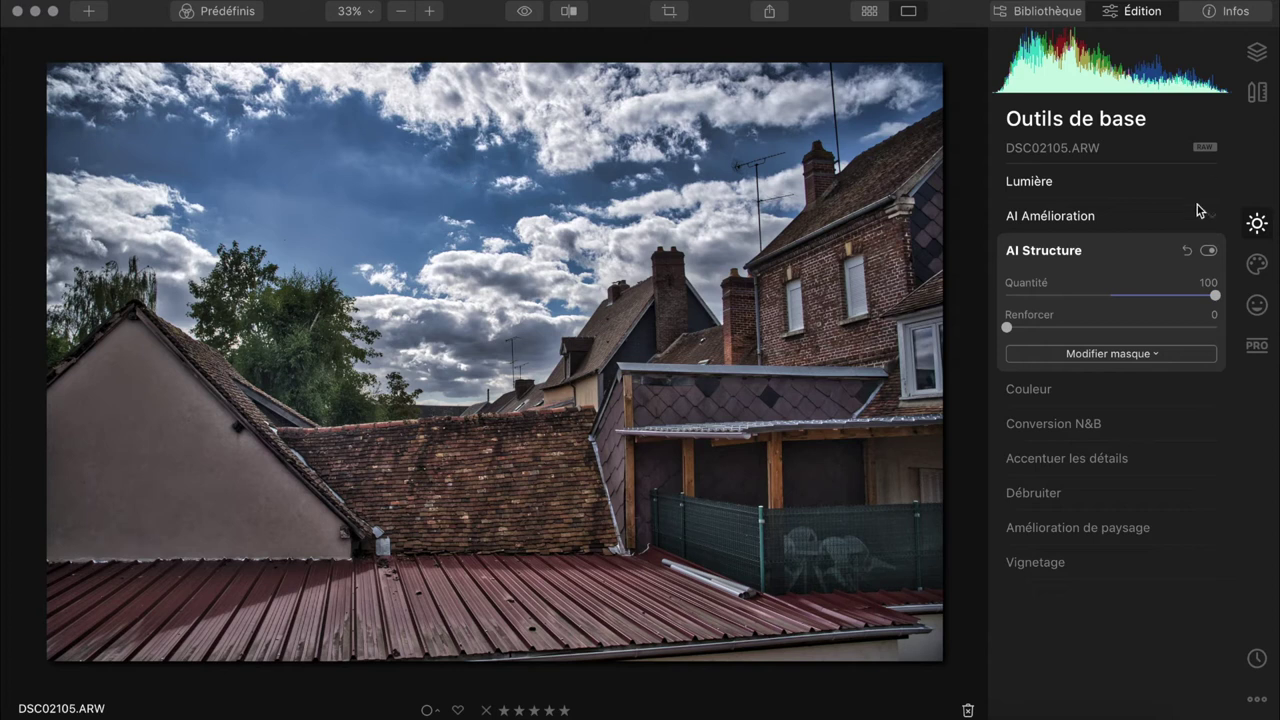
double_click(1217, 298)
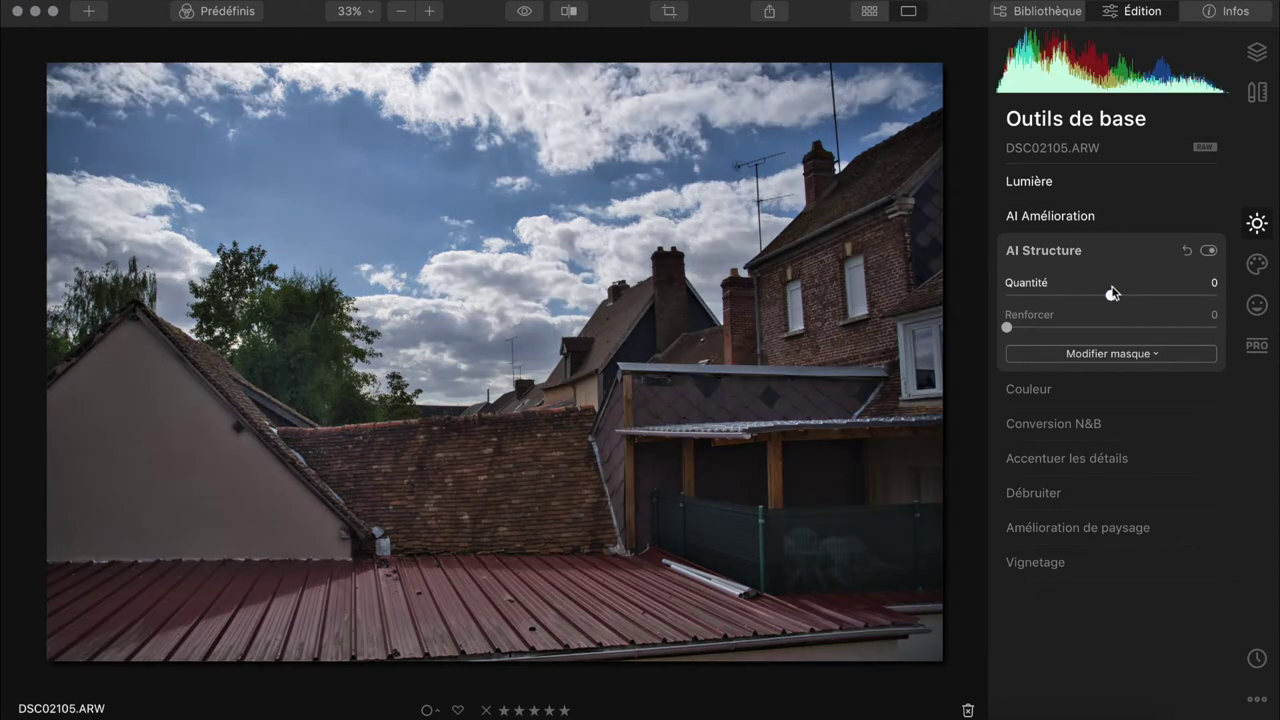
click(1046, 256)
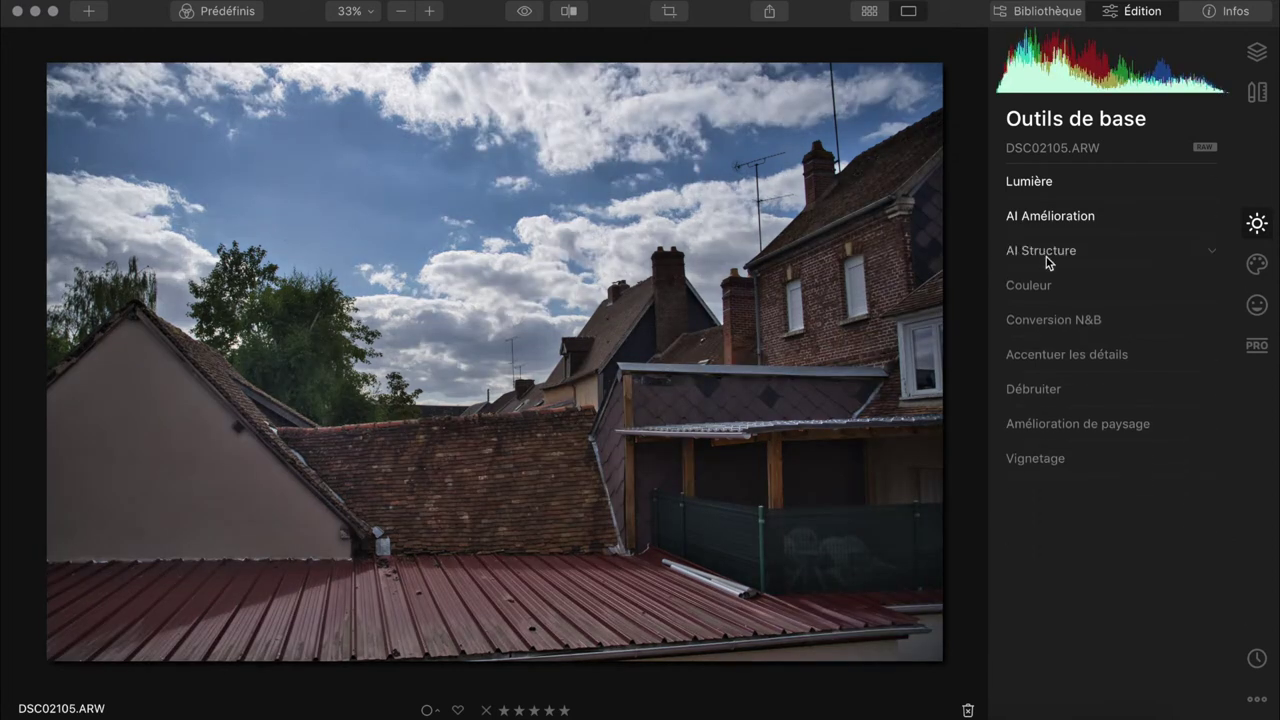
In the advanced Couleur settings, set the greens' Tonalité to -96, Saturation to 21 and Luminance to 24, and Modification de teinte to -6.
click(1046, 286)
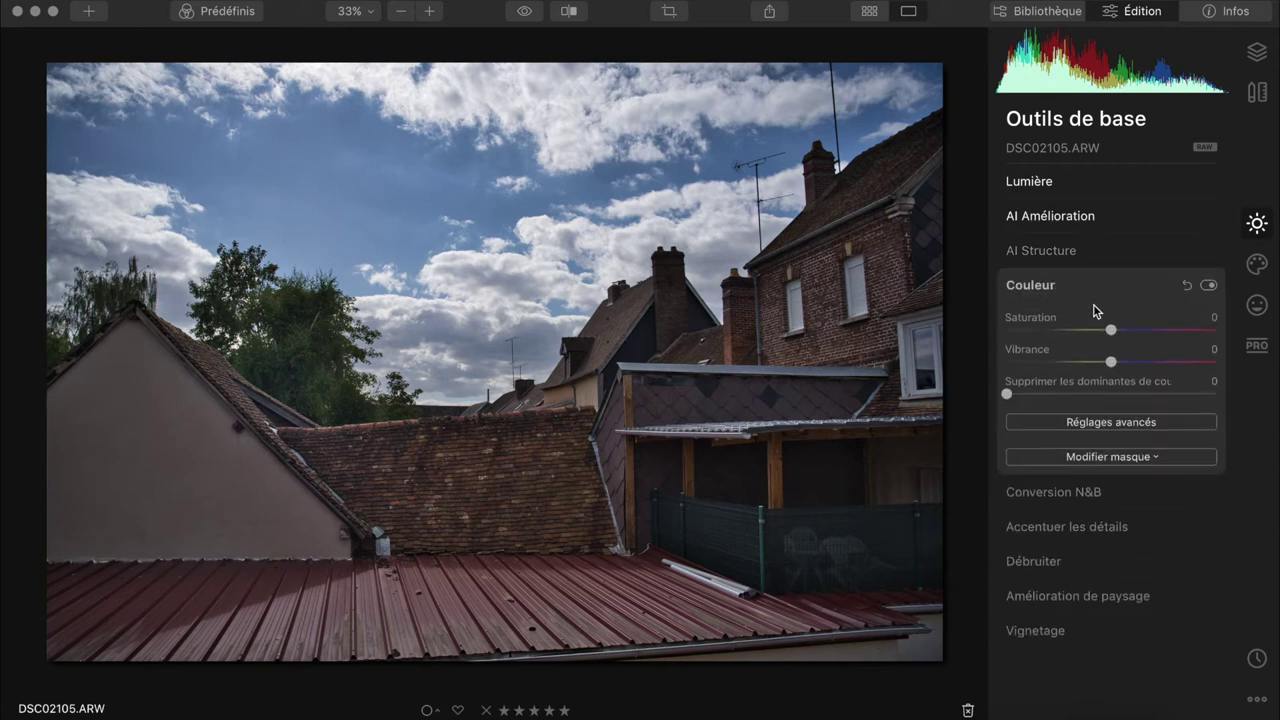
click(1108, 421)
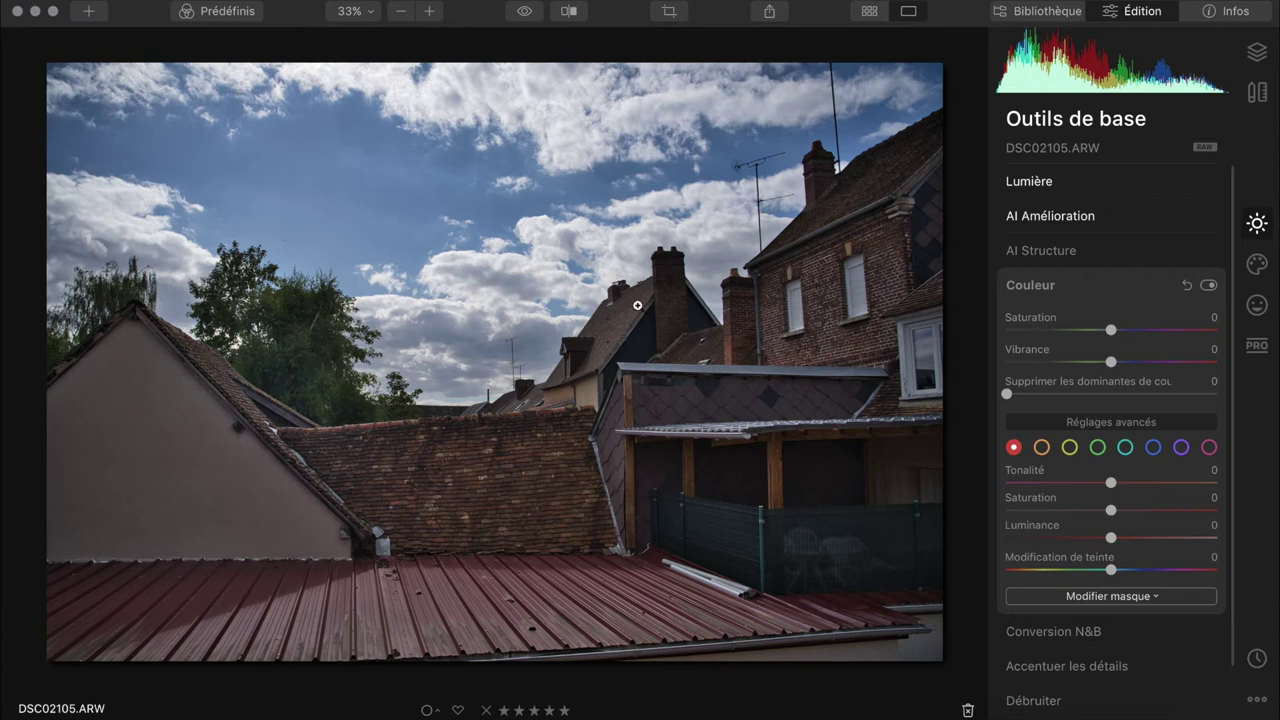
click(1097, 447)
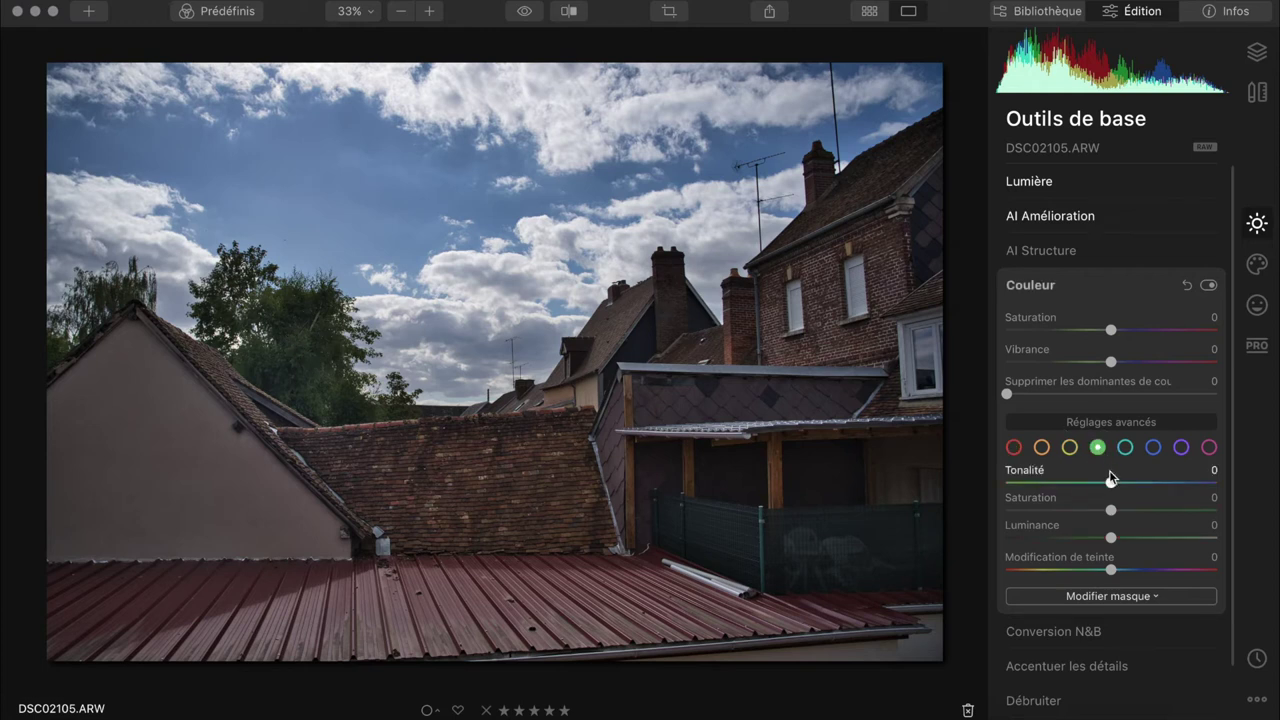
drag(1111, 484, 1008, 481)
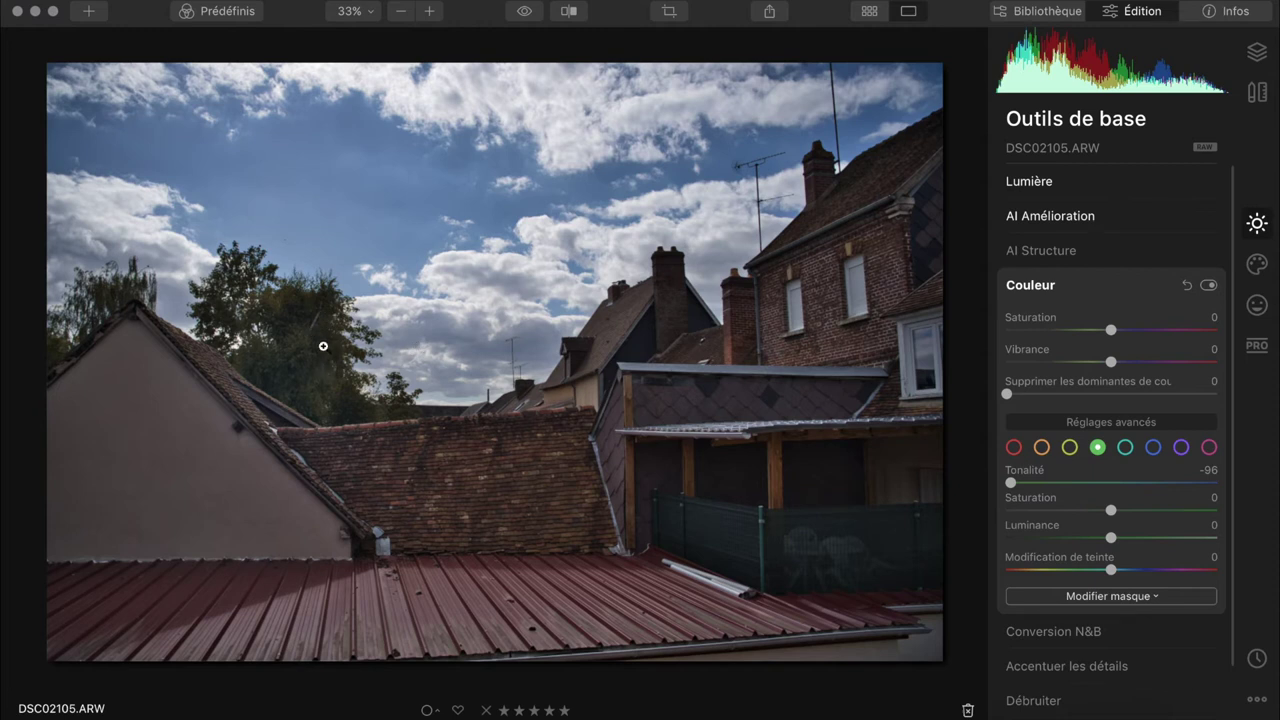
drag(1110, 511, 1138, 541)
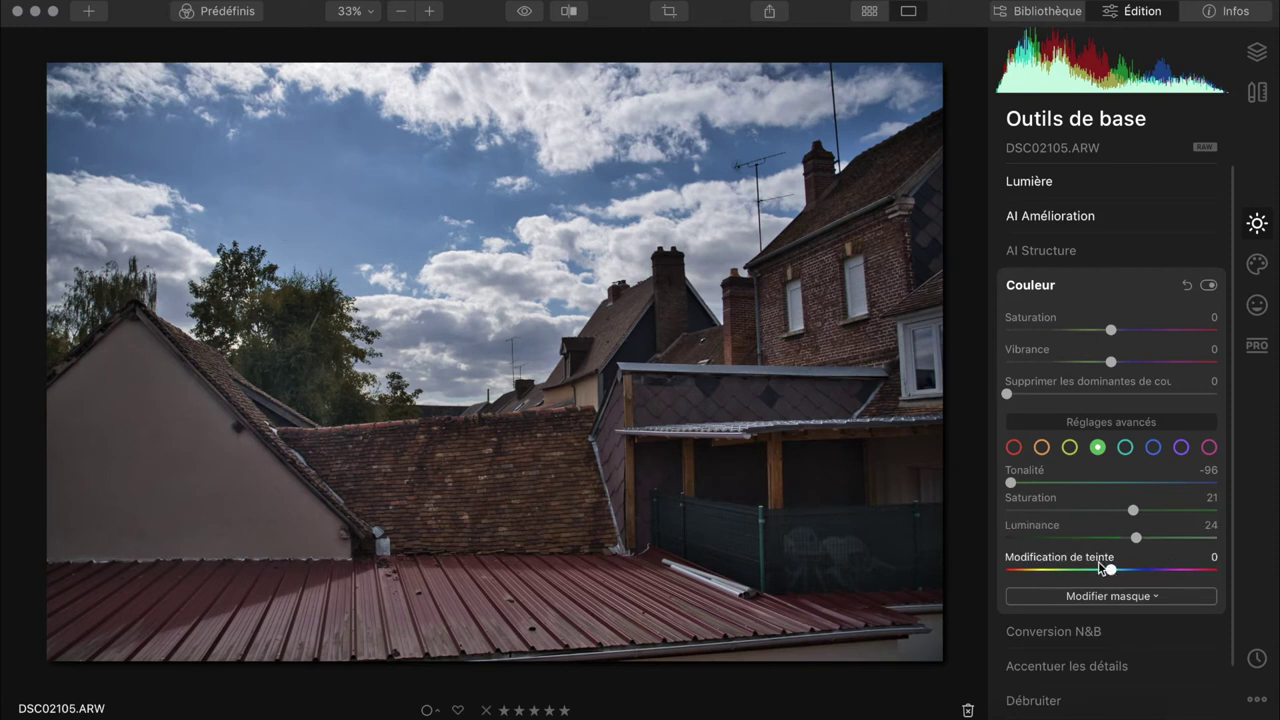
drag(1105, 570, 1106, 573)
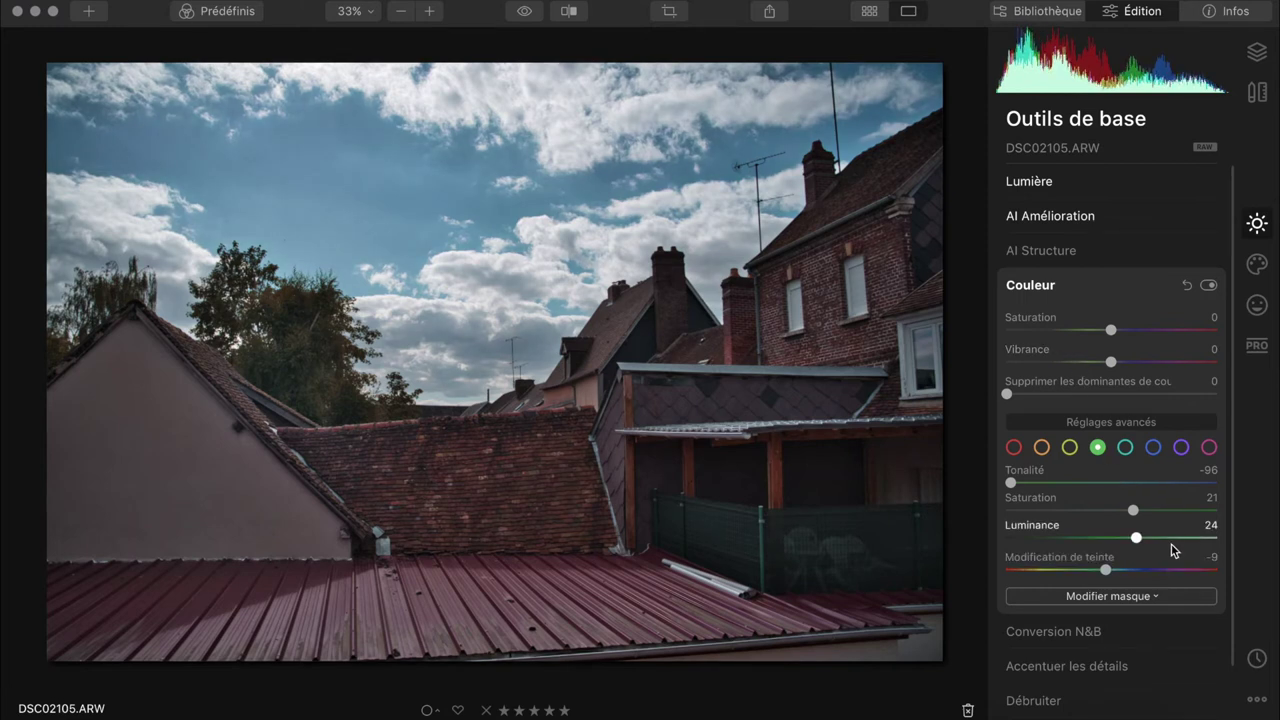
drag(1111, 570, 1112, 571)
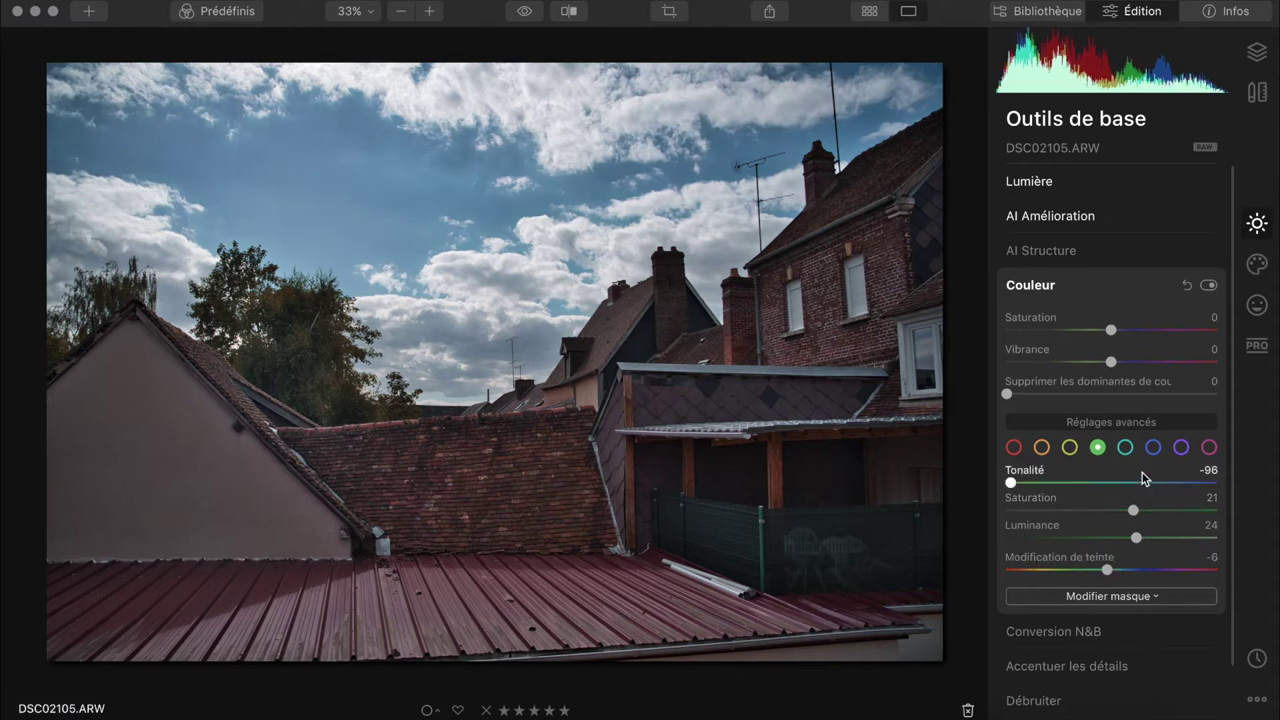
Set the cyans' Tonalité to 4 and the blues' Tonalité to -21, Saturation to 13 and Luminance to 5.
click(1125, 447)
mouse_move(1109, 481)
mouse_down()
mouse_move(1046, 480)
mouse_move(1200, 478)
mouse_move(1116, 483)
mouse_up()
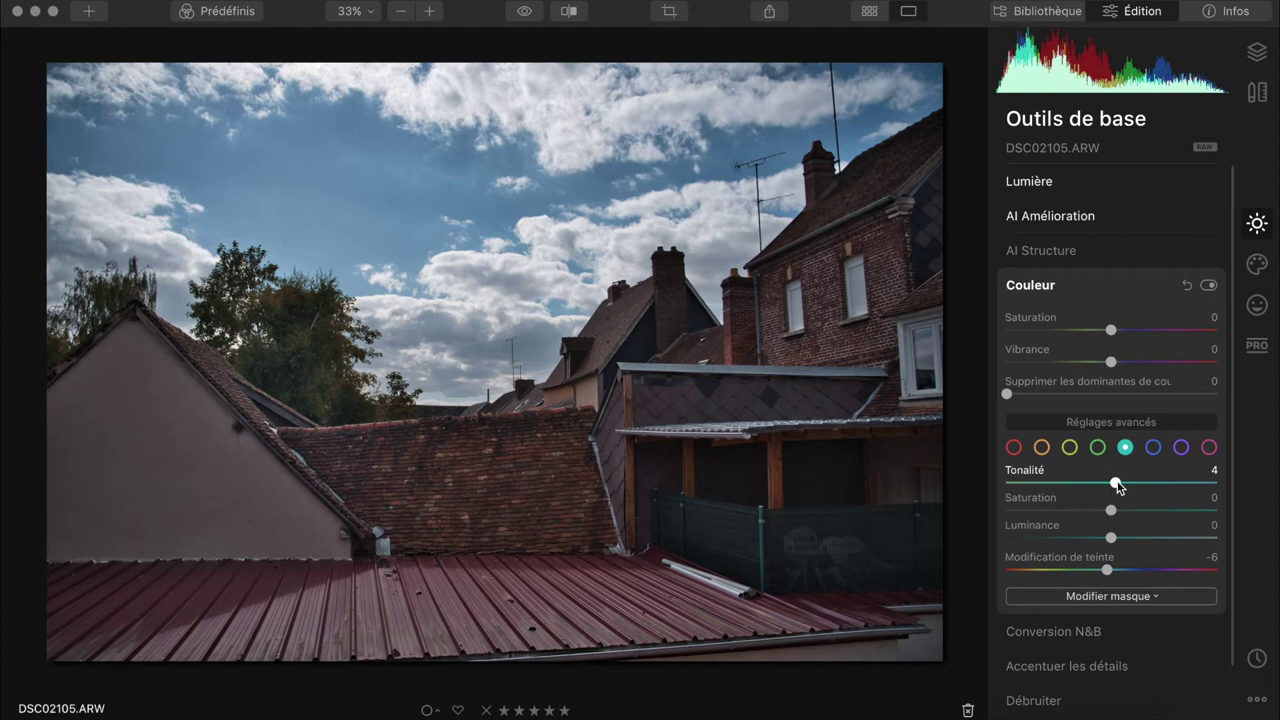
click(1152, 448)
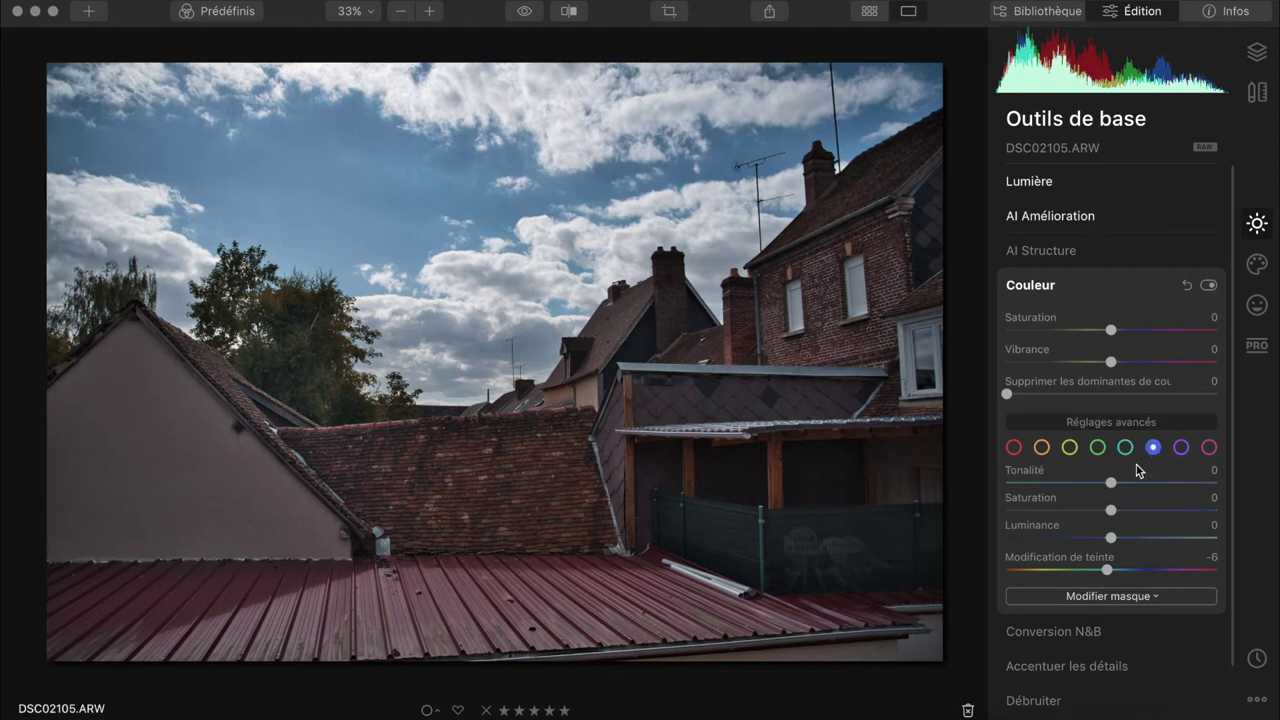
drag(1111, 485, 1118, 540)
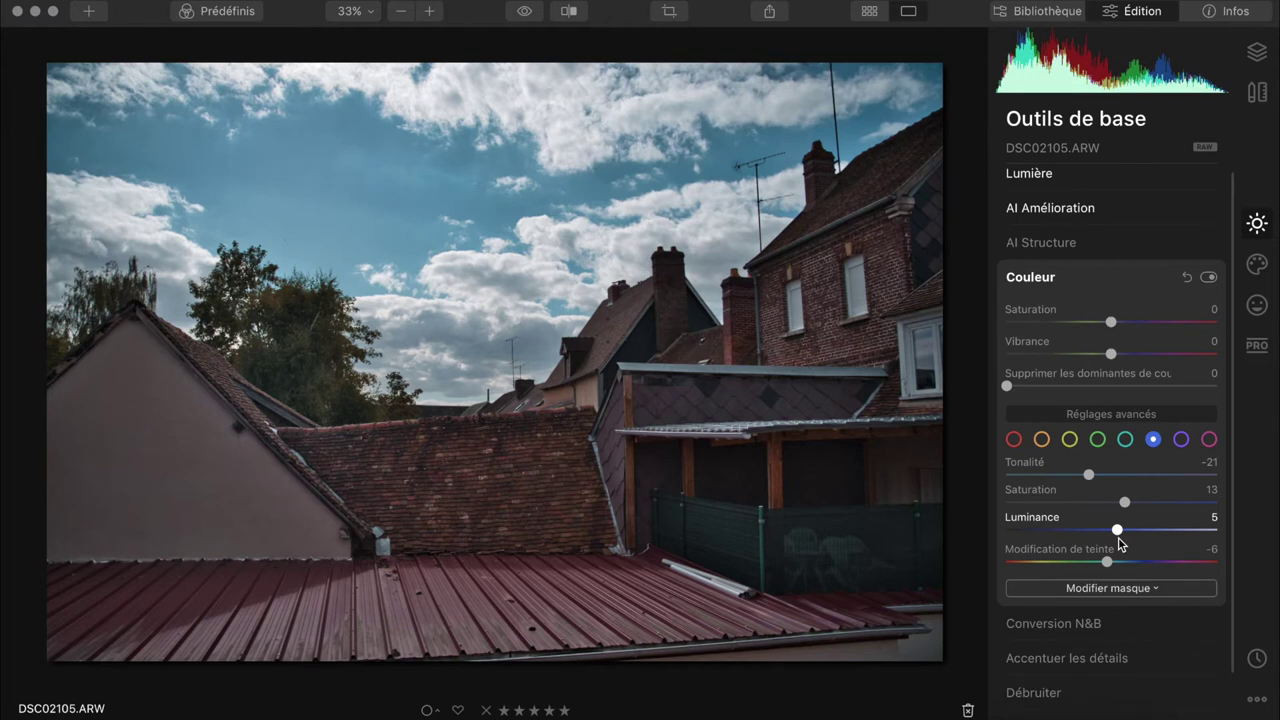
Set Détails fins to 5 in the Accentuer les détails tool.
scroll(1118, 540, down, 1)
scroll(1118, 537, down, 1)
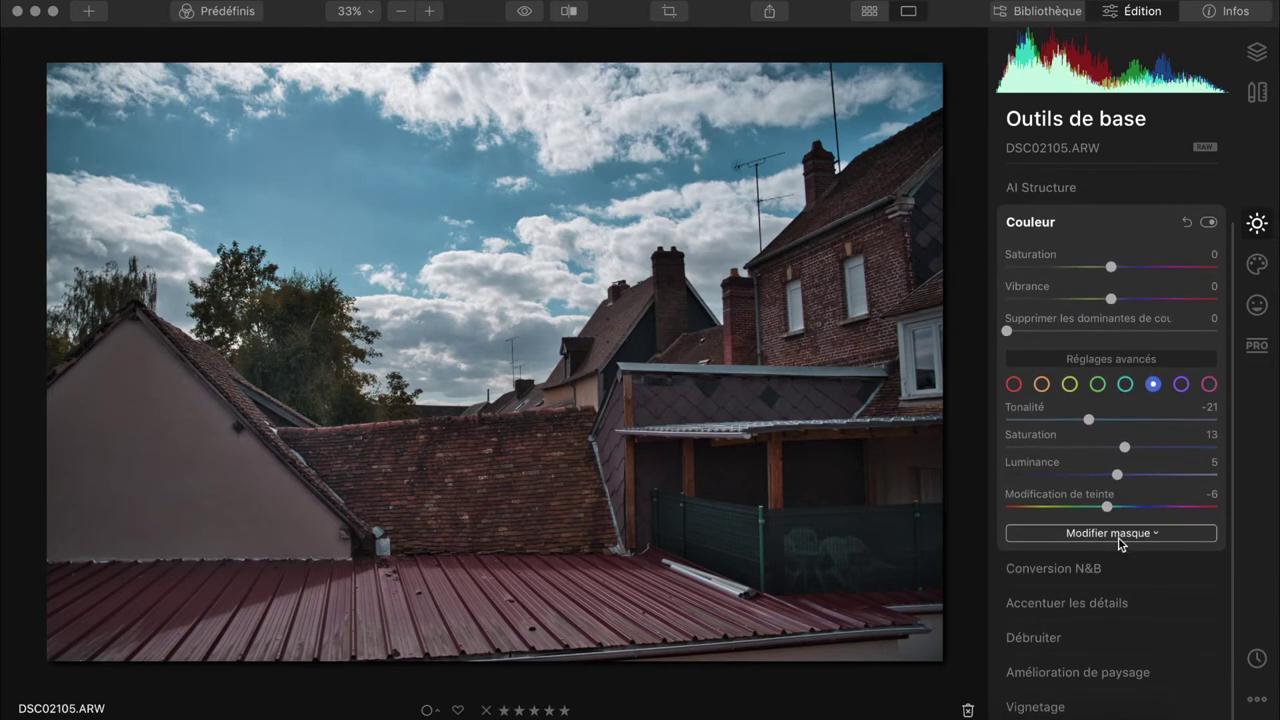
click(1066, 612)
drag(1112, 403, 1118, 404)
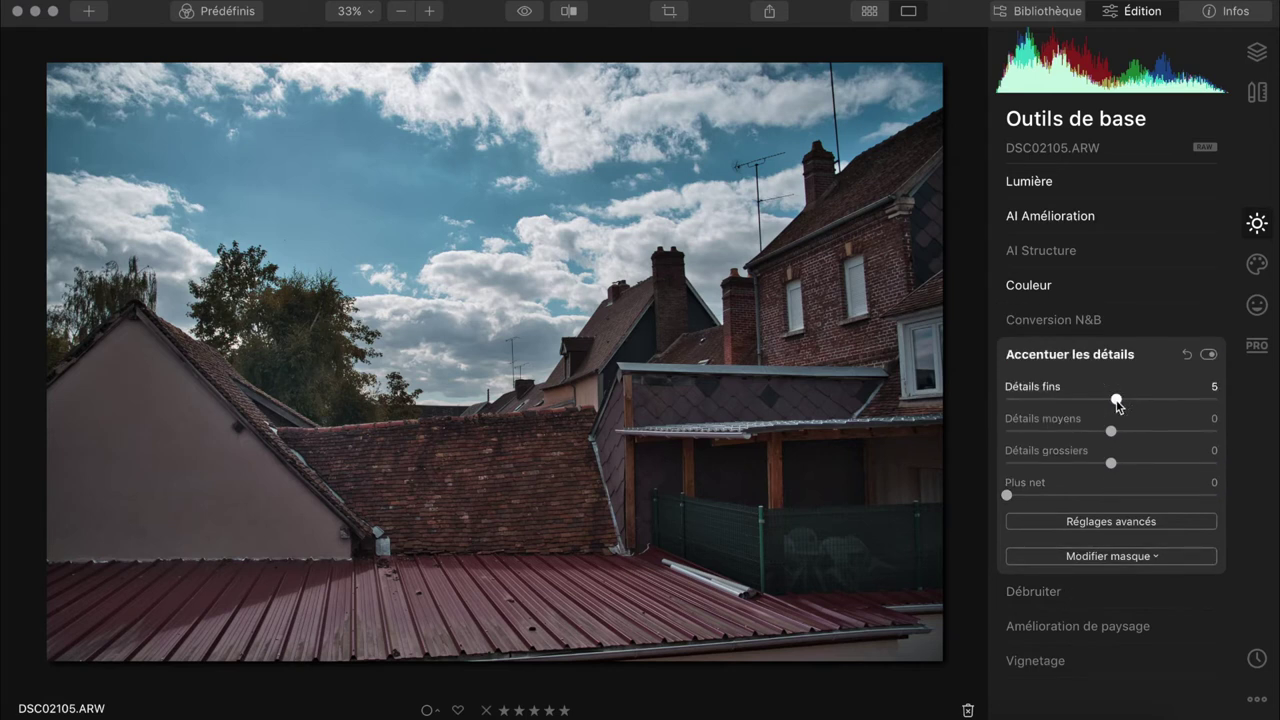
Try the Heure dorée effect of Amélioration de paysage at about 94 and return it to 0.
click(1052, 628)
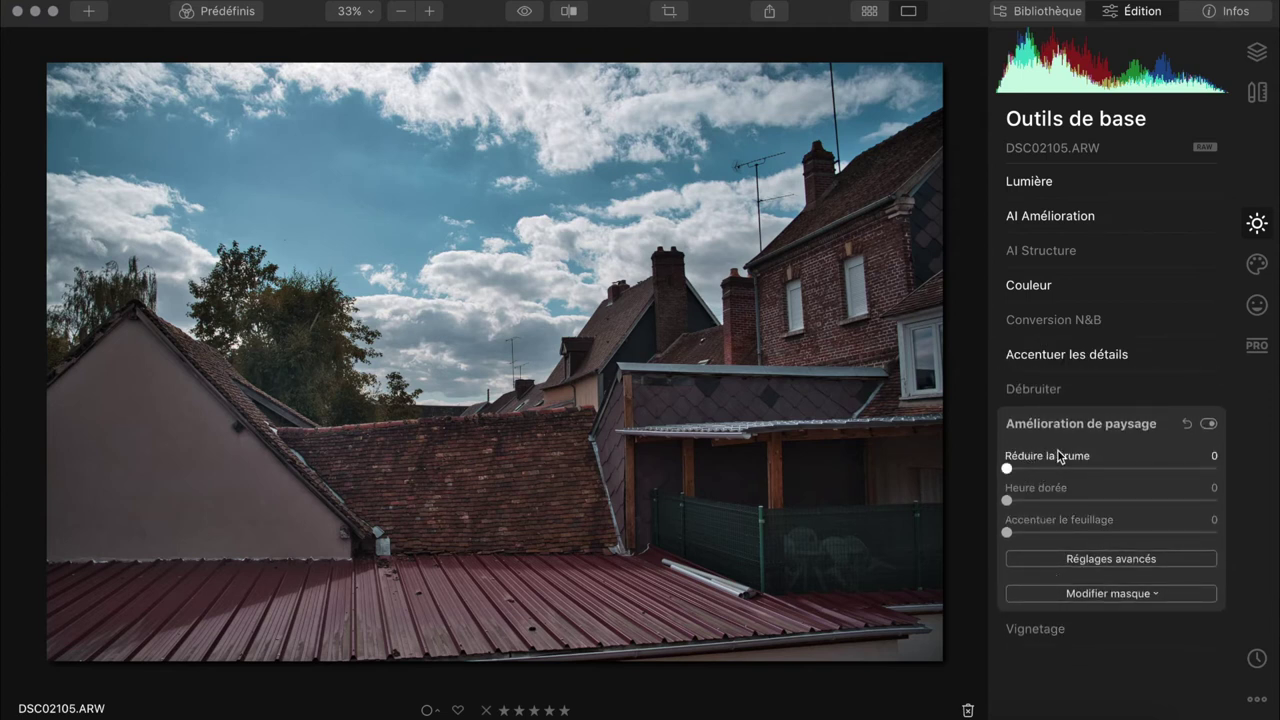
drag(1009, 502, 1214, 495)
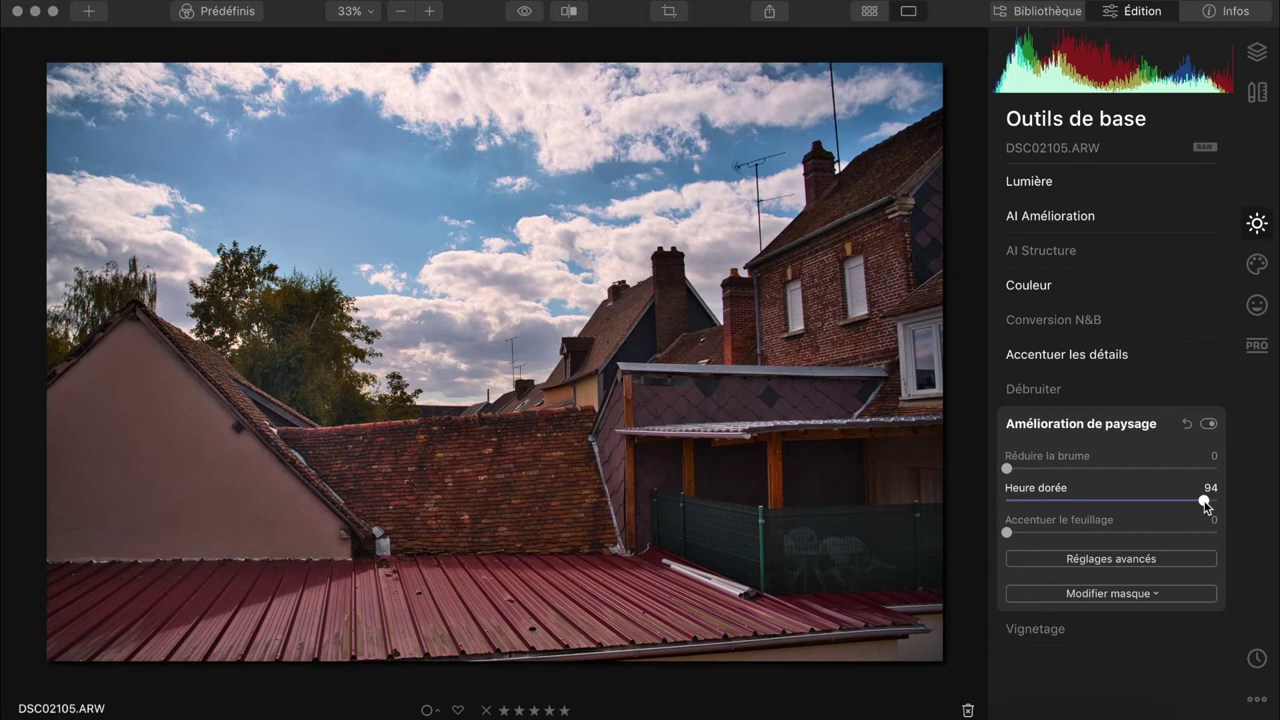
drag(1205, 505, 977, 503)
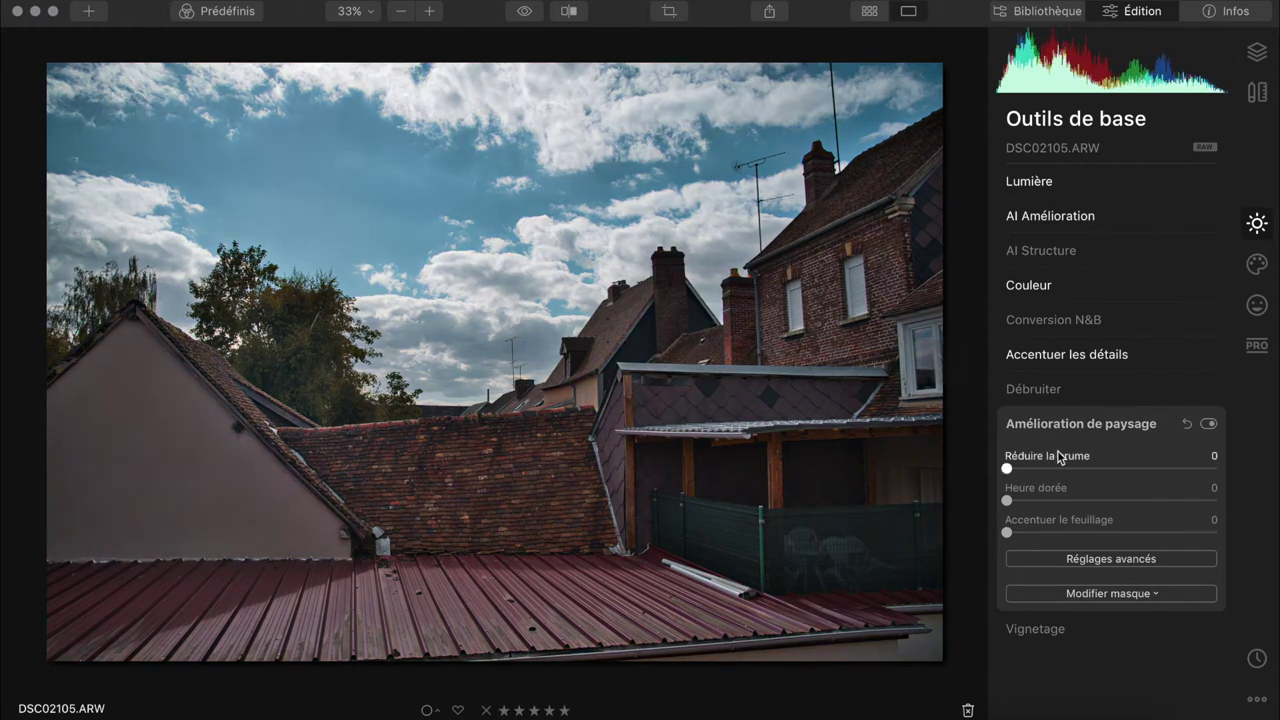
Close Amélioration de paysage and set the Vignetage Quantité to -40.
click(1083, 425)
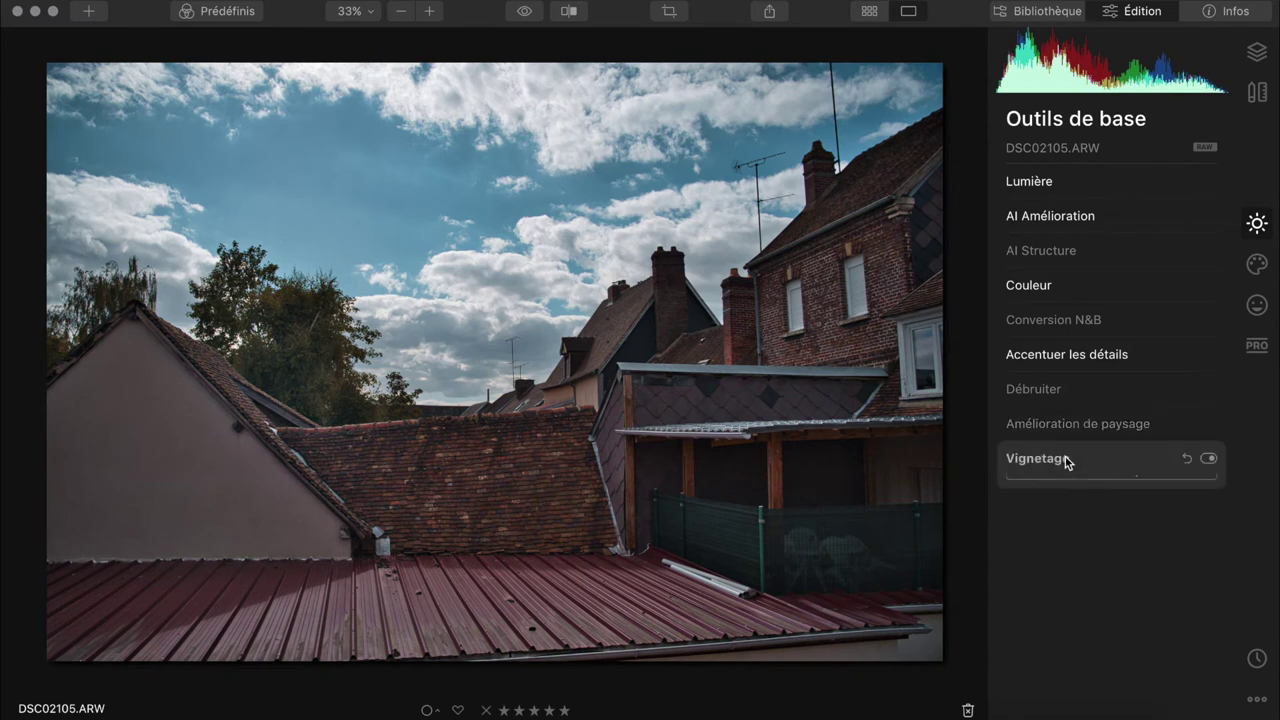
click(1068, 458)
drag(1111, 538, 1068, 541)
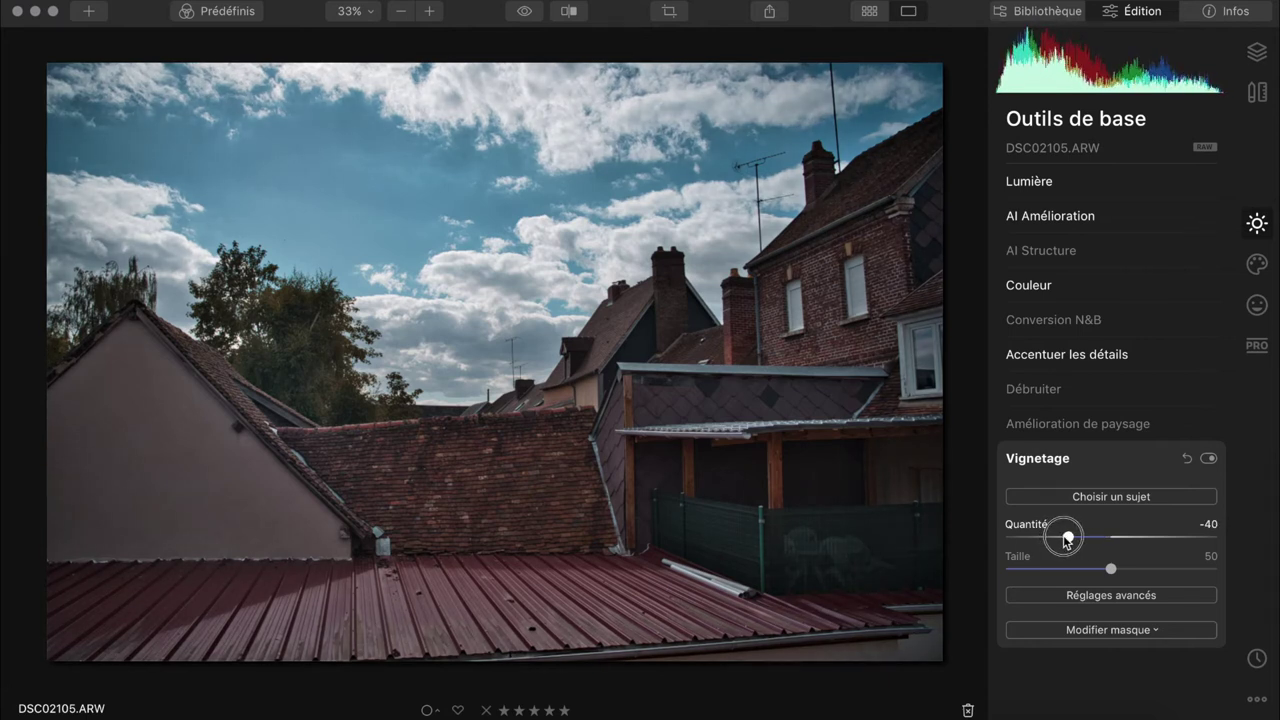
Compare the photo with and without the Vignetage effect, leaving it enabled and collapsing the tool.
click(1208, 458)
click(1208, 458)
click(1208, 458)
click(1208, 459)
click(1208, 459)
click(1208, 459)
click(1208, 459)
click(1208, 459)
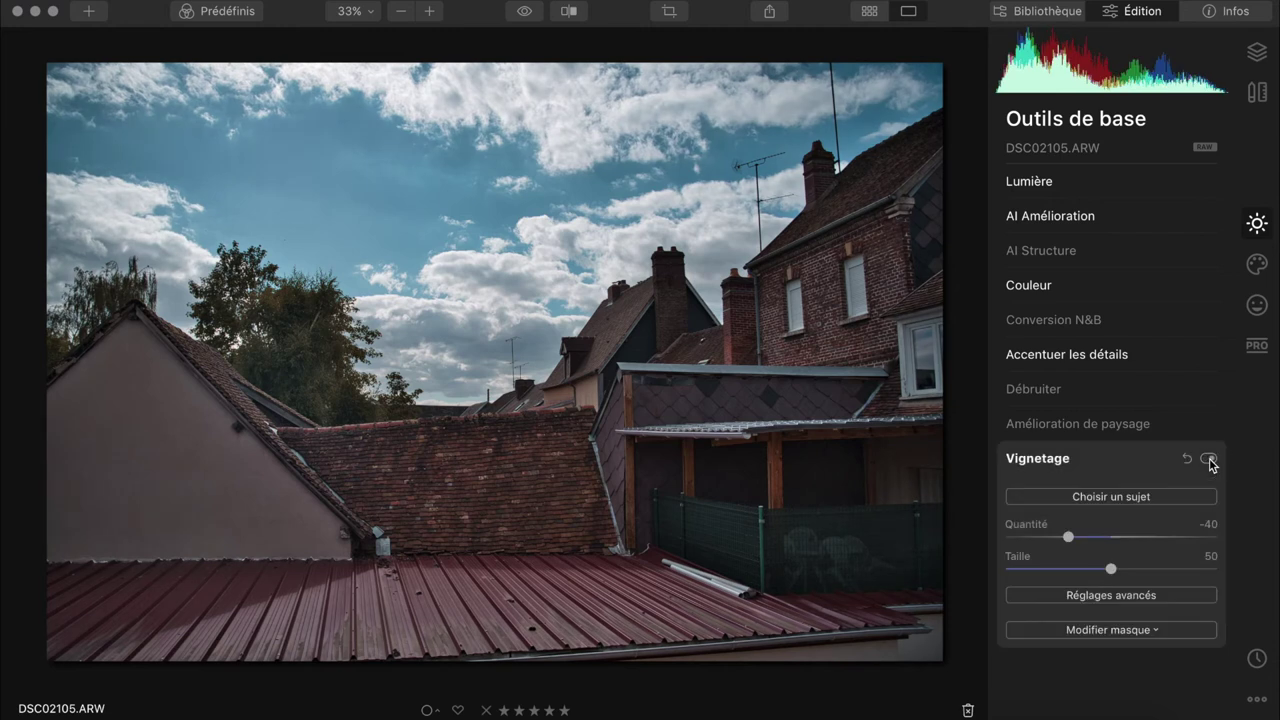
click(1101, 459)
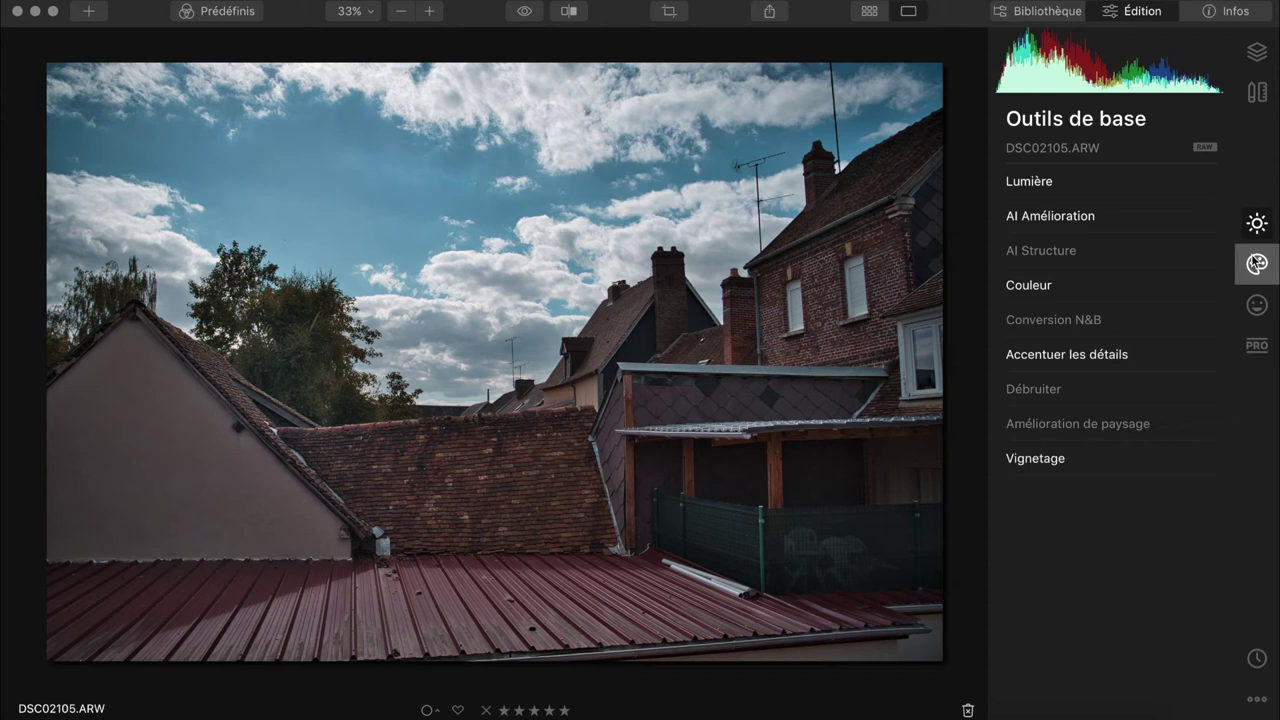
Set the Grain de film Quantité to 9 in the Créatif tools and collapse the tool.
click(1257, 263)
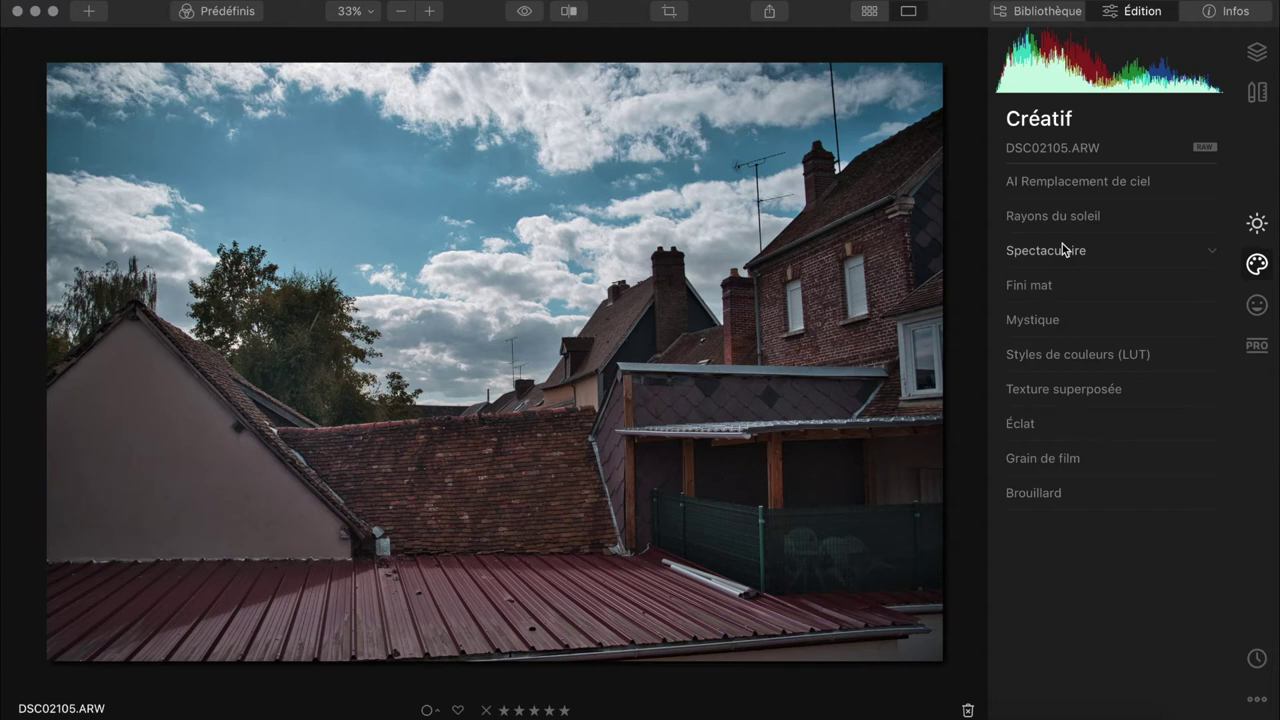
click(1042, 458)
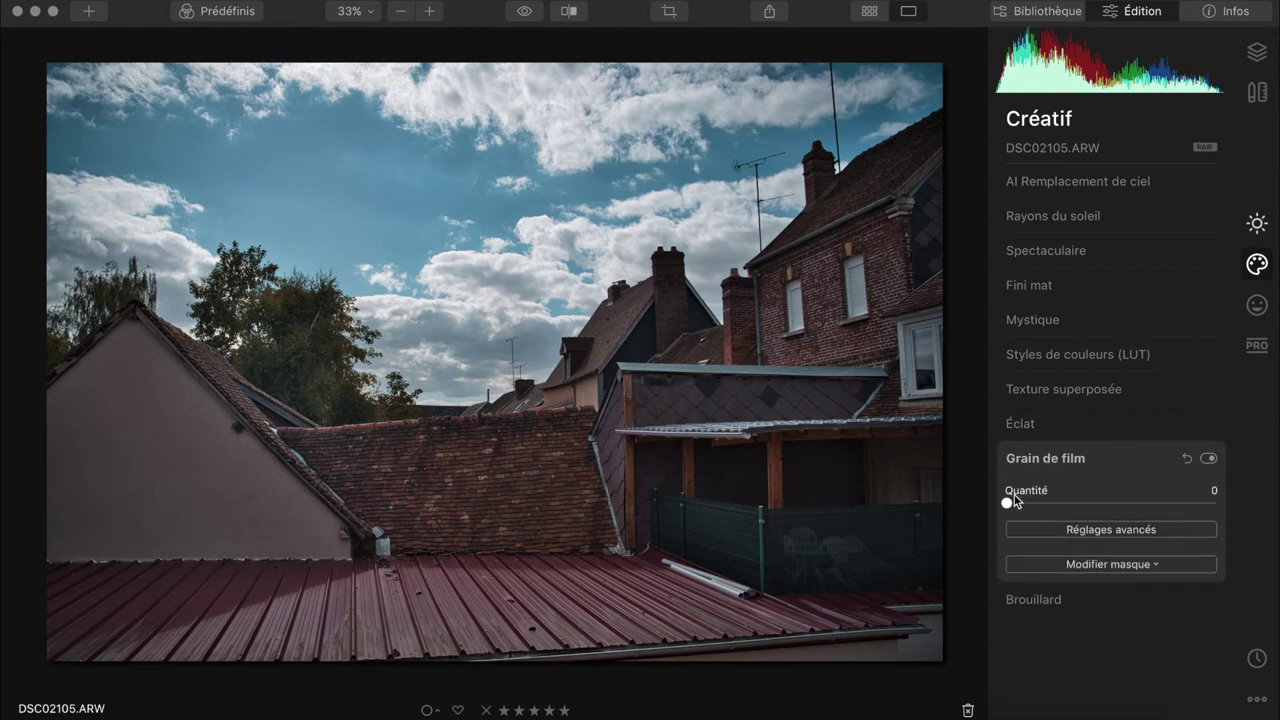
drag(1012, 505, 1035, 508)
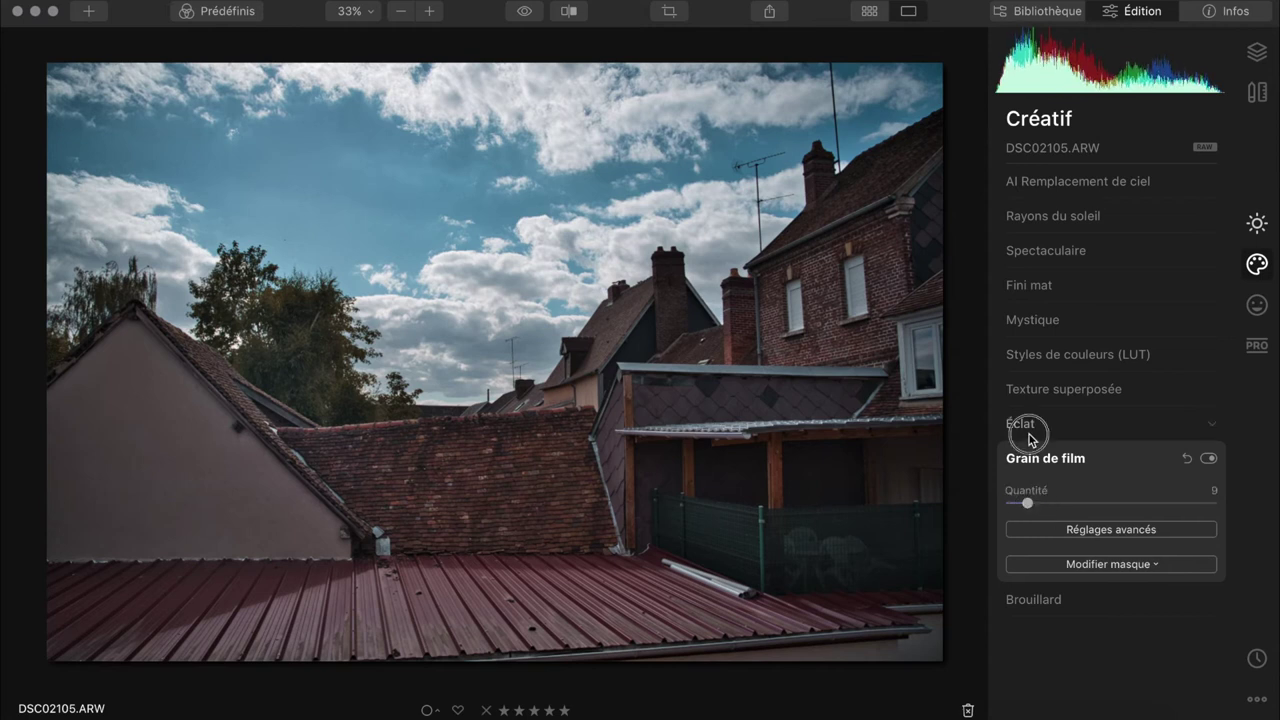
click(1030, 425)
click(1036, 427)
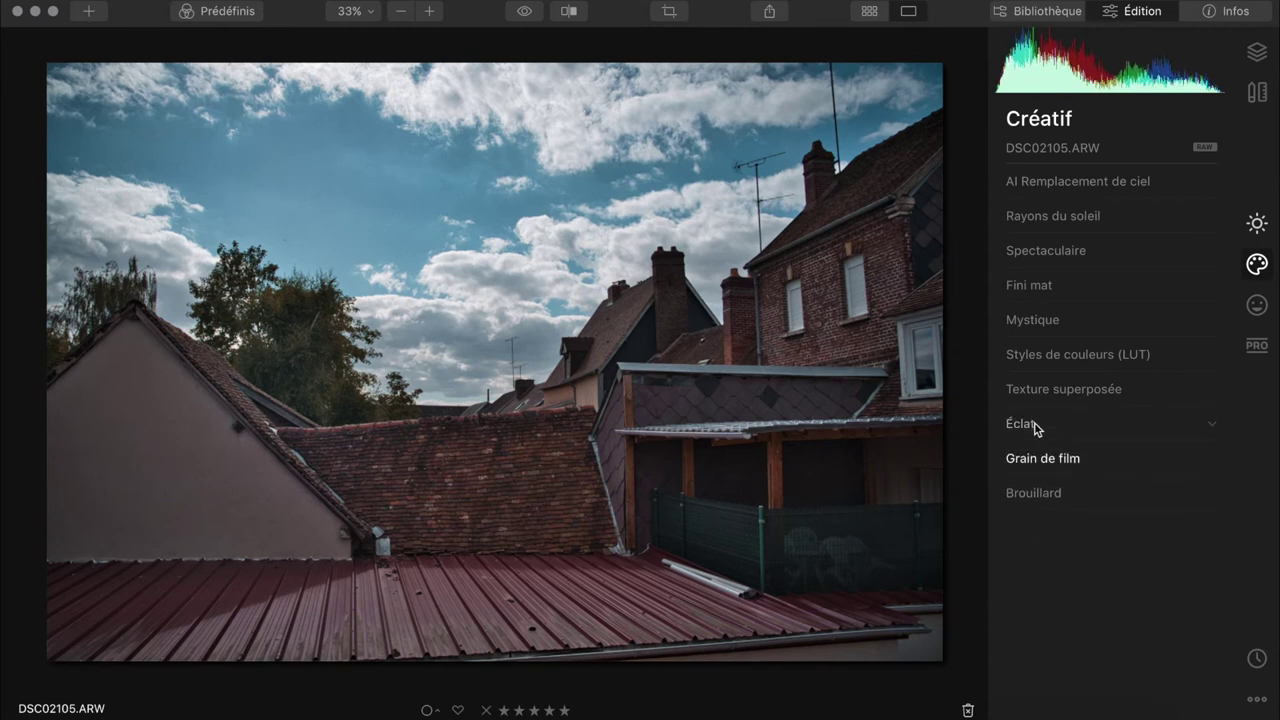
In the Professionel tool Virage partiel, set Hautes lum. to Tonalité 45 and Saturation 78, Ombres to Tonalité 28 and Saturation 31, and Quantité to 47.
click(1255, 346)
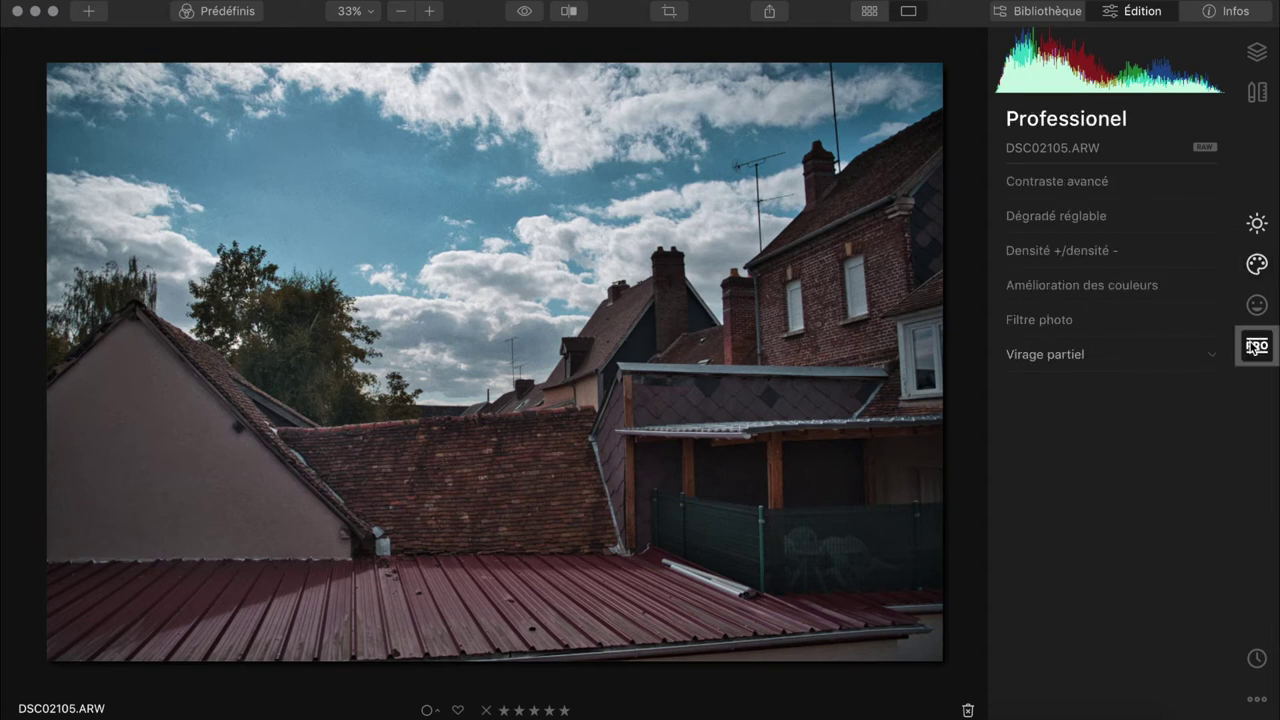
click(1068, 355)
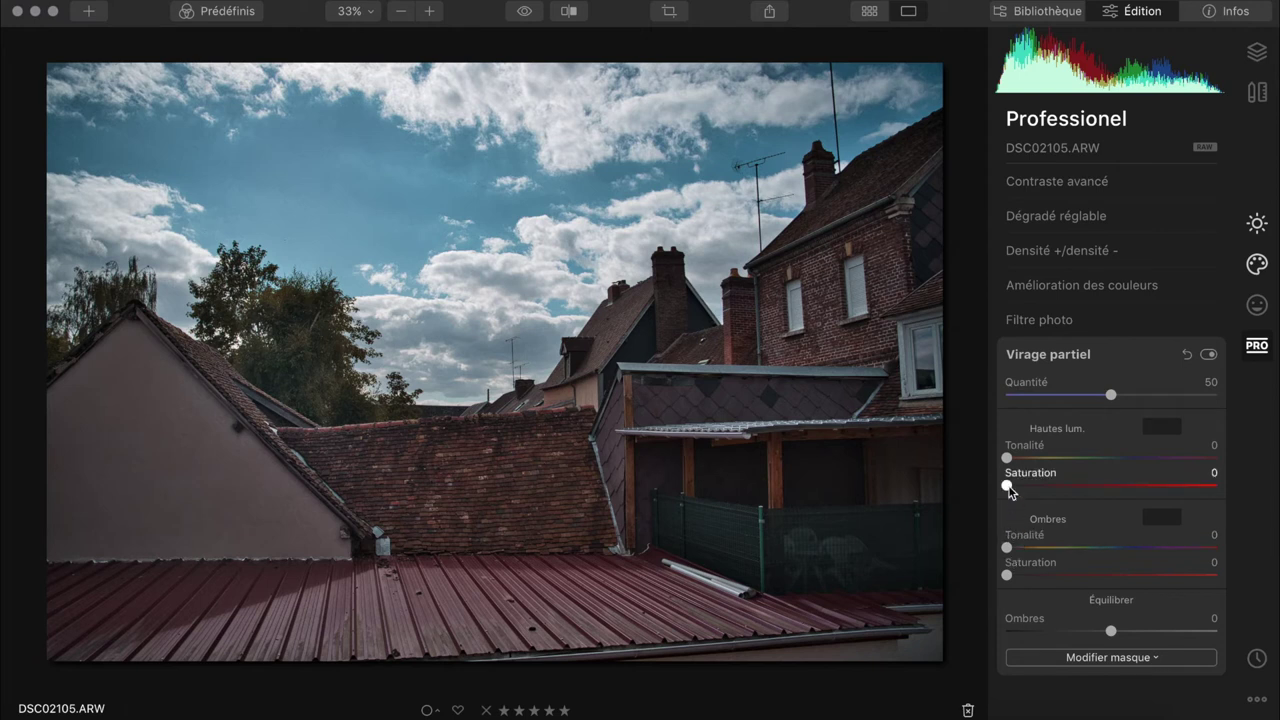
drag(1004, 457, 1171, 487)
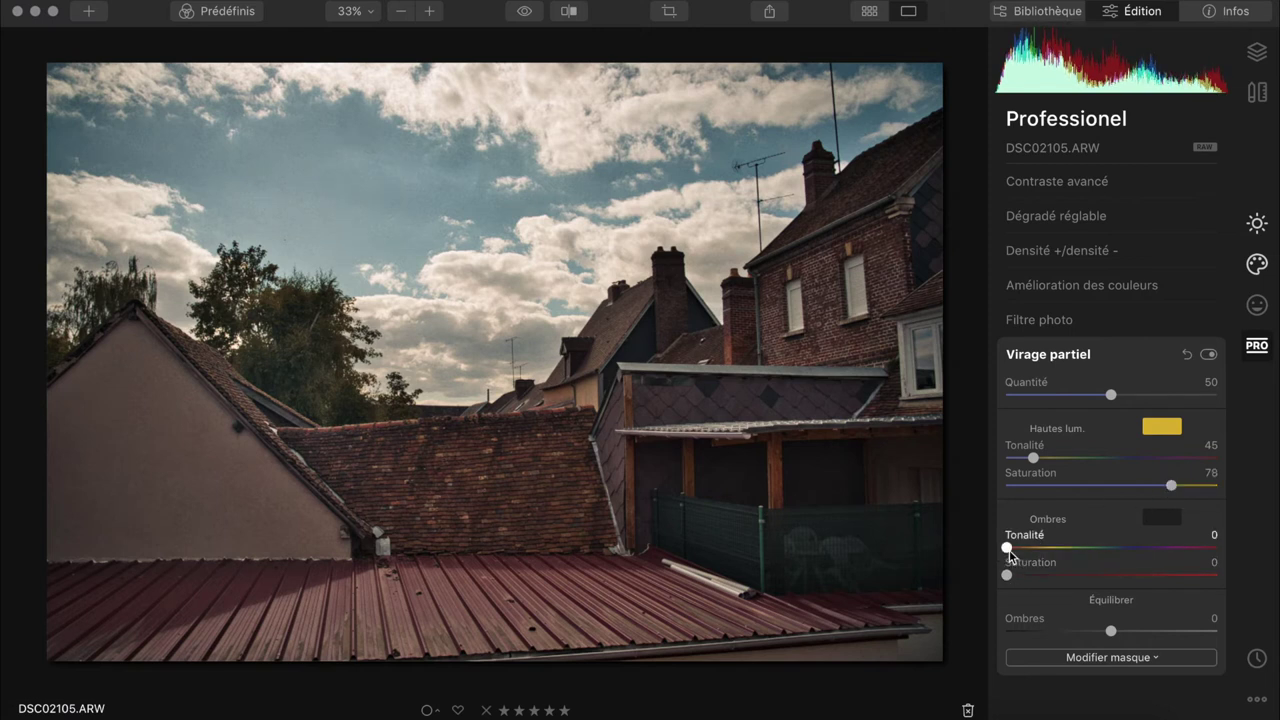
drag(1008, 554, 1080, 578)
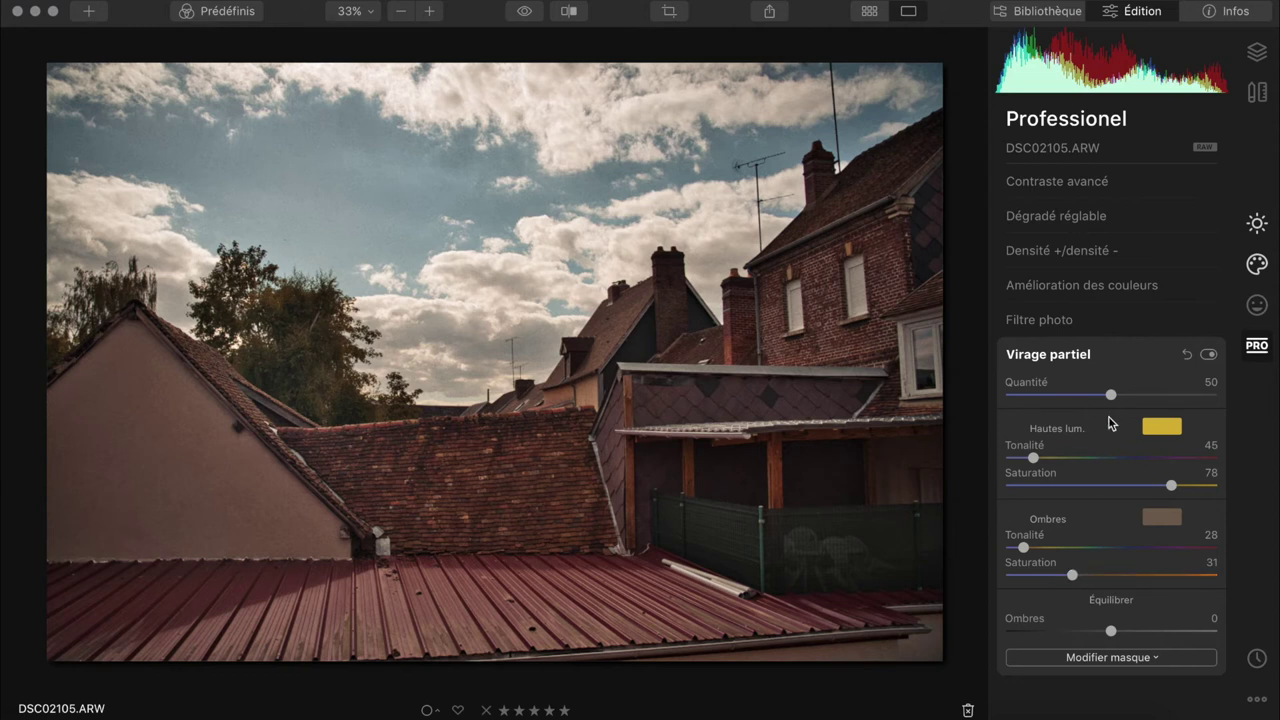
mouse_move(1112, 399)
mouse_down()
mouse_move(1146, 398)
mouse_move(1106, 397)
mouse_up()
Compare the photo with and without the Virage partiel effect, leaving it enabled.
click(1209, 355)
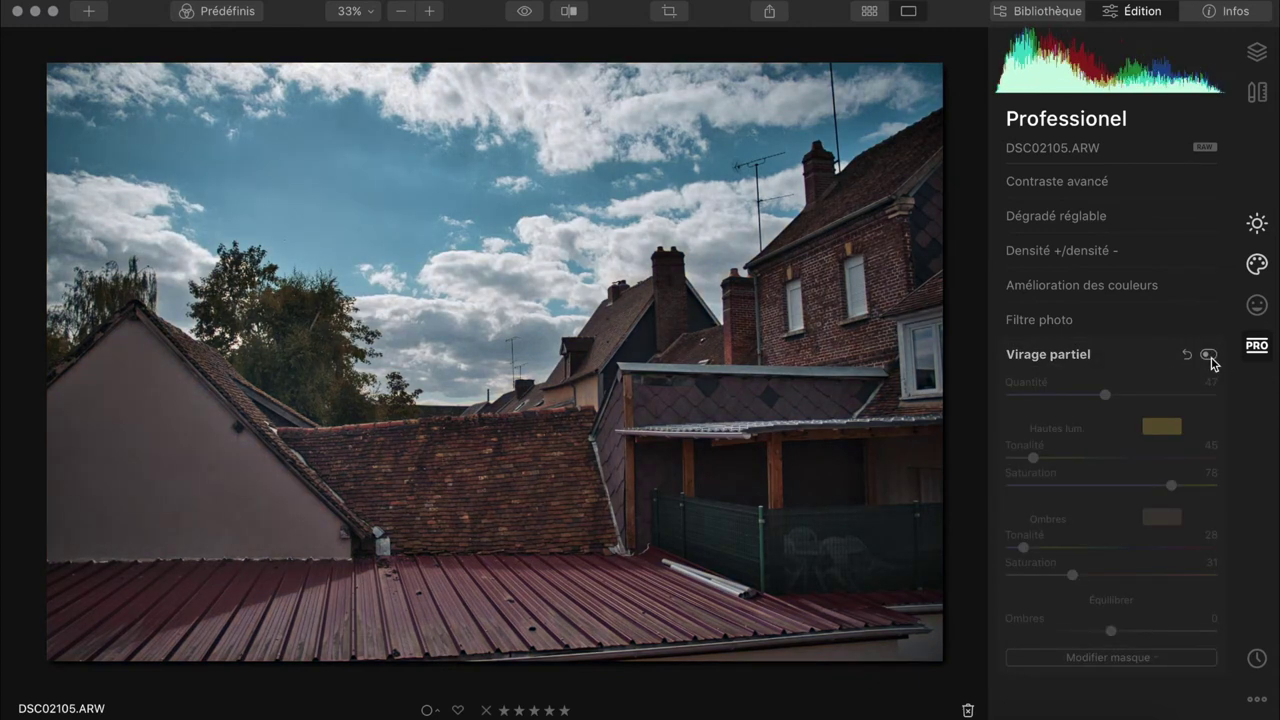
click(1209, 355)
click(1209, 355)
click(1209, 355)
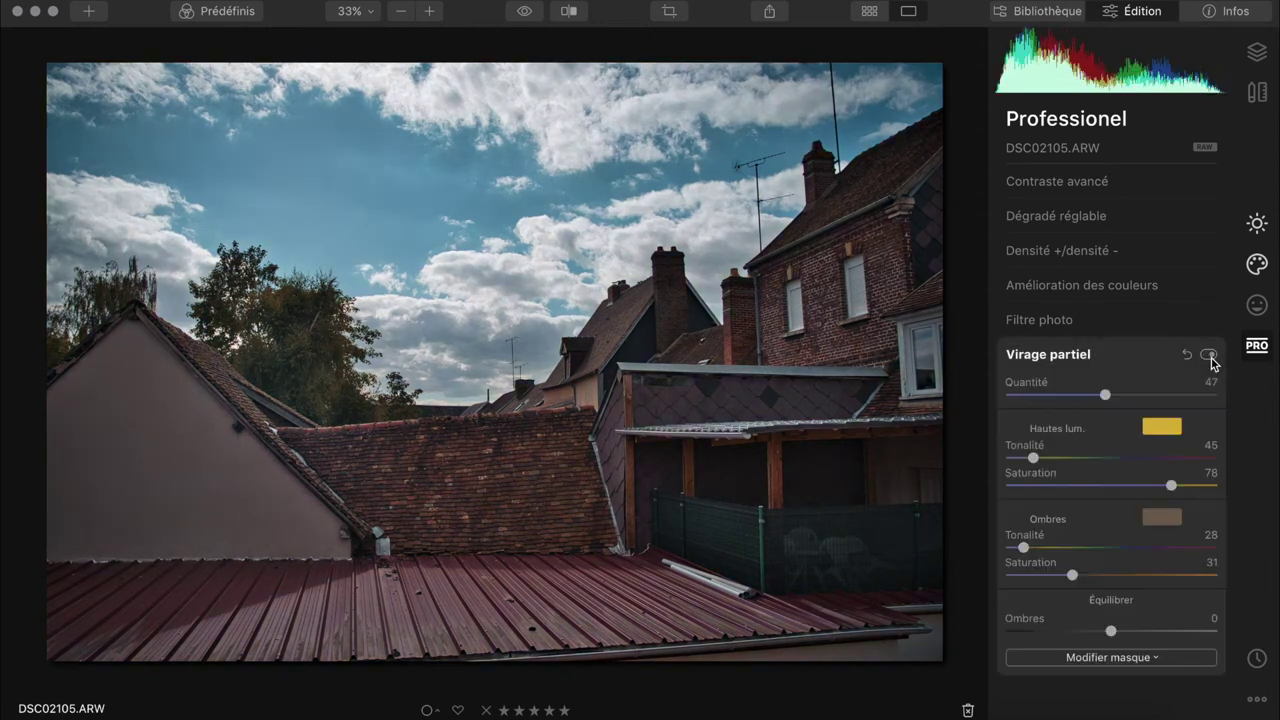
click(1209, 355)
click(1209, 355)
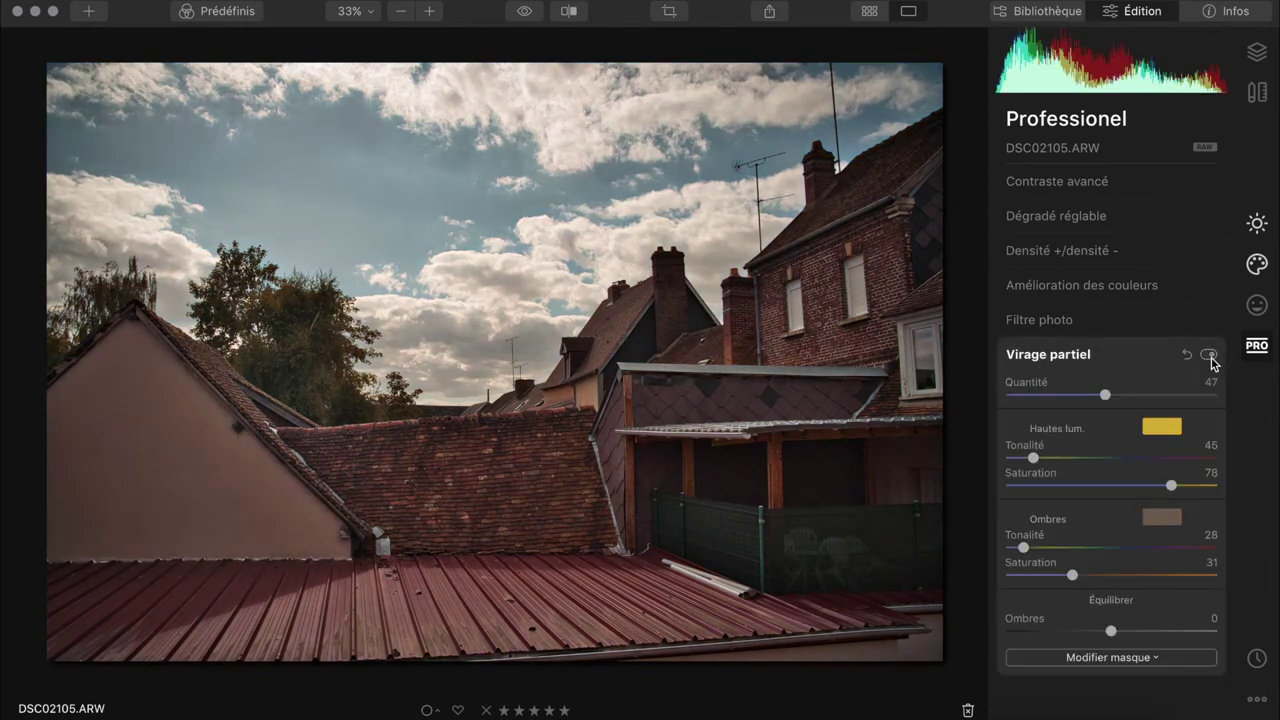
In the Créatif tool Grain de film, set Quantité to 15 and the advanced Taille to 40.
click(1252, 272)
click(1062, 463)
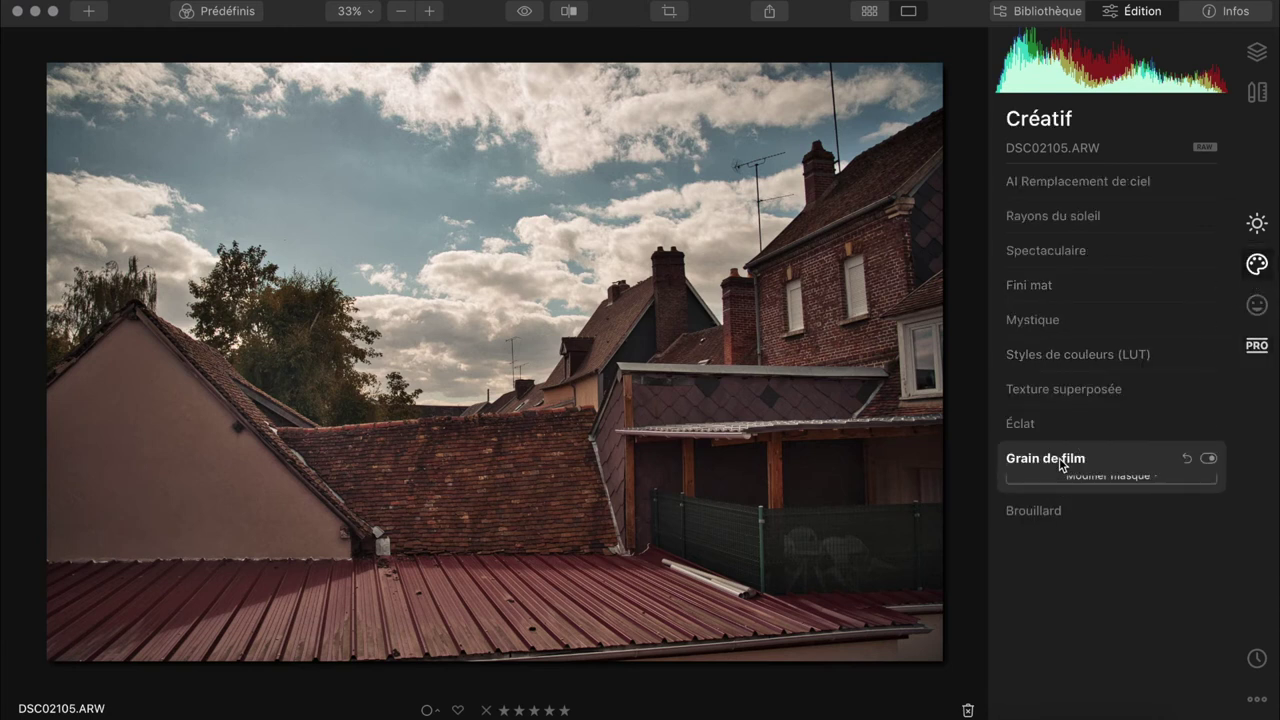
click(1028, 504)
drag(1028, 504, 1051, 506)
click(1066, 537)
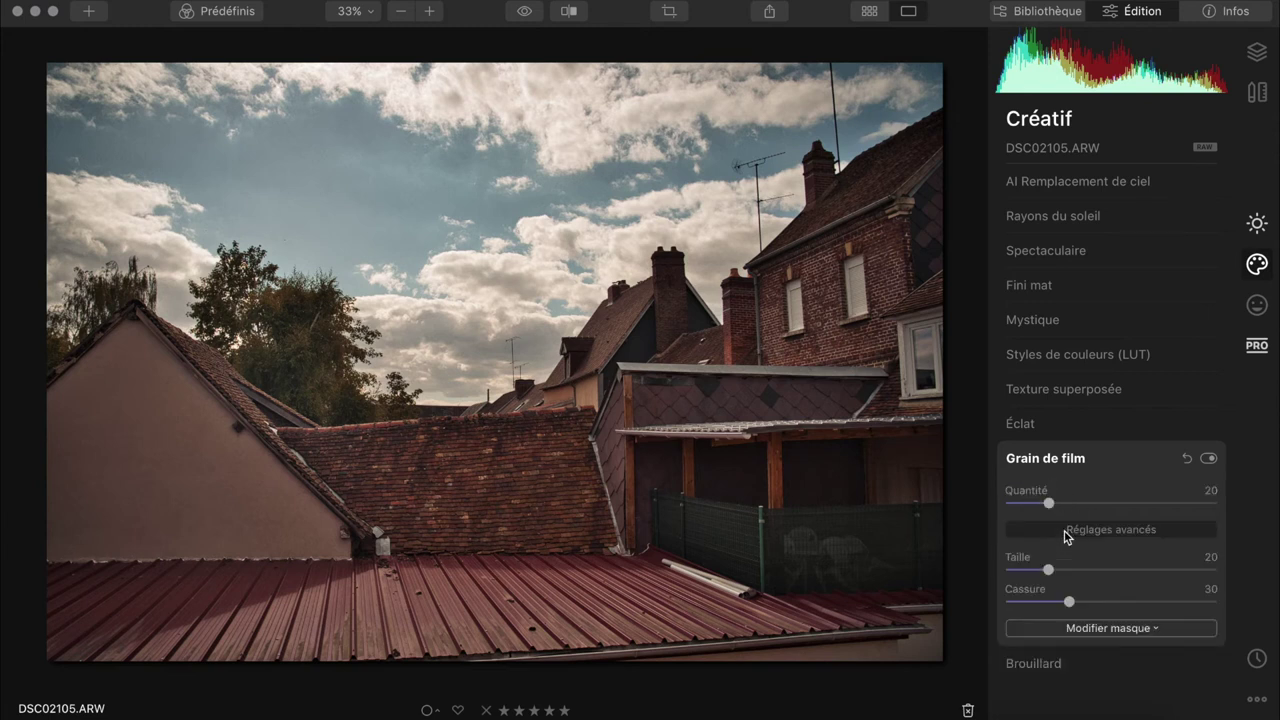
drag(1050, 570, 1097, 576)
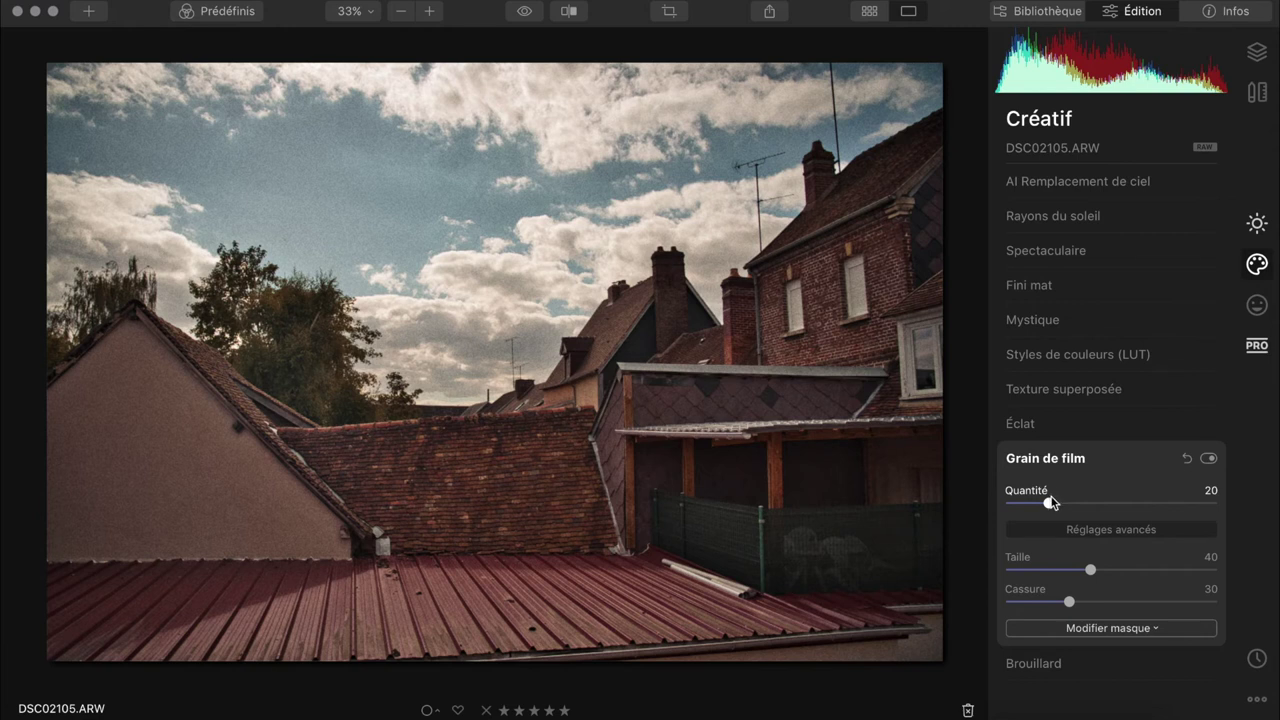
drag(1046, 503, 1040, 505)
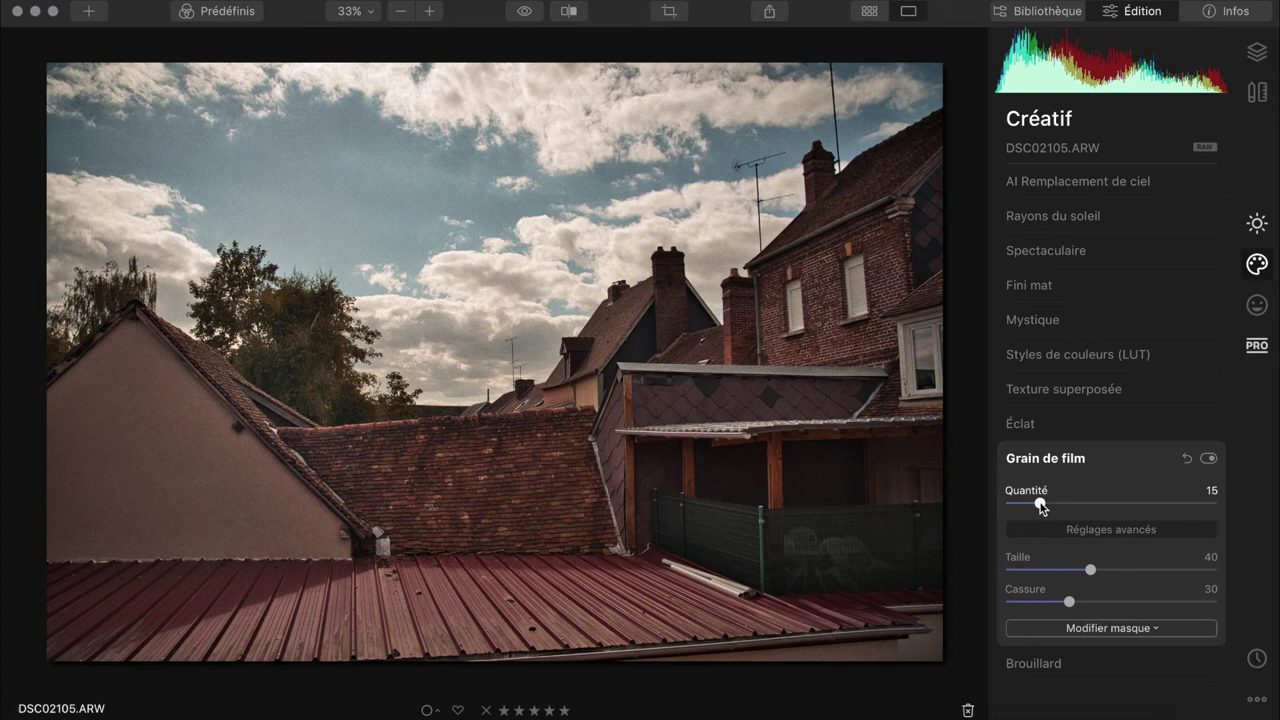
Compare the edited photo with the unedited original and return to the edited version.
click(528, 20)
click(528, 20)
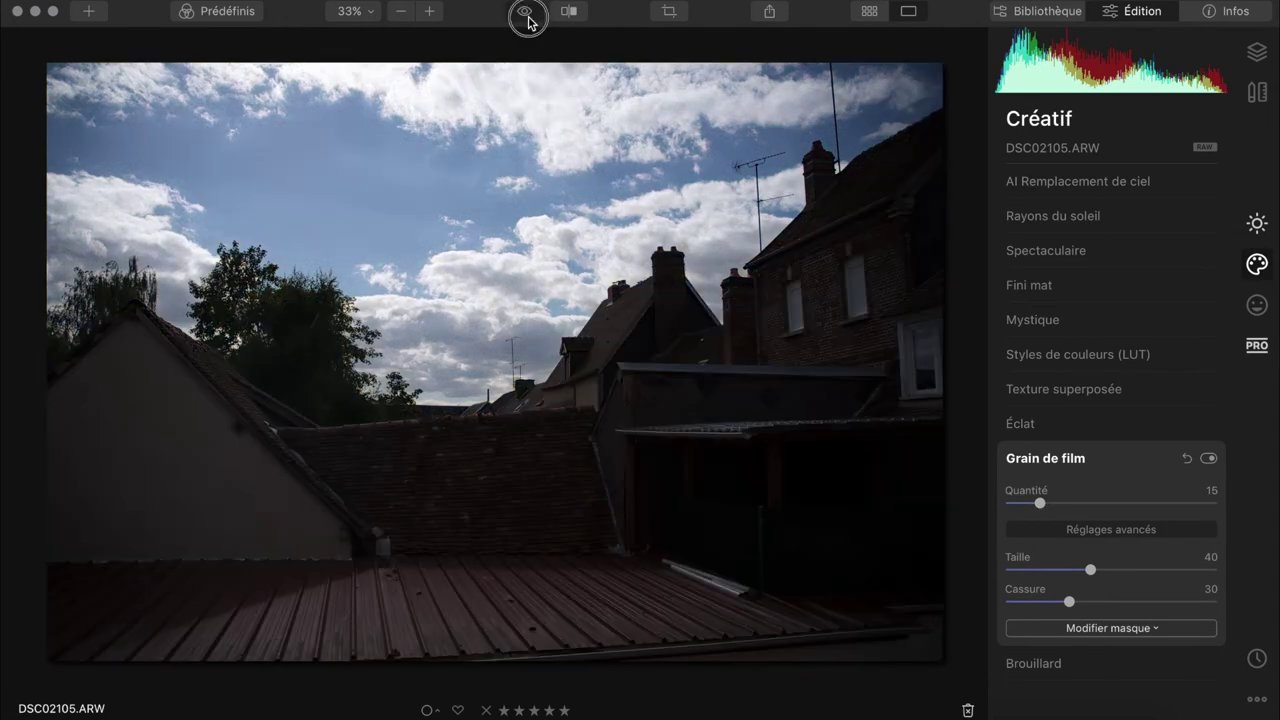
click(528, 20)
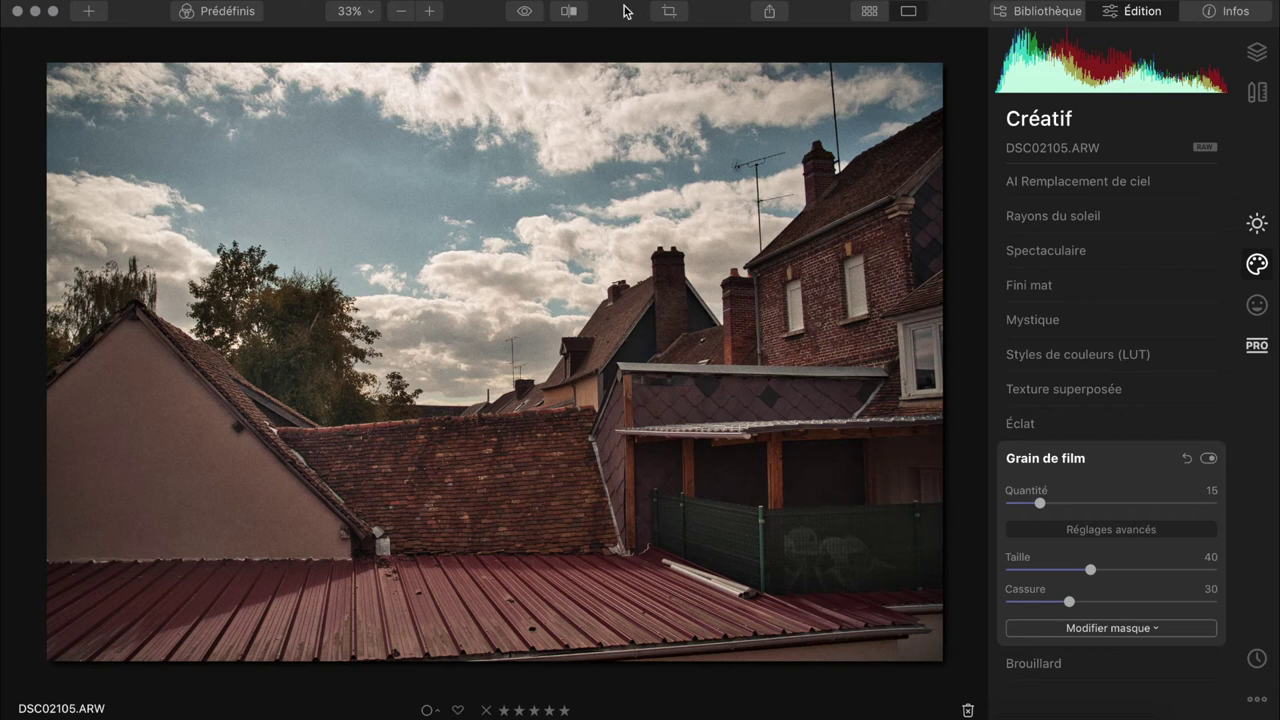
Export the image as a JPEG named DSC02105 at quality 100 into the La photo folder of YT - Retouche photo en direct on Samsung_T5.
click(767, 12)
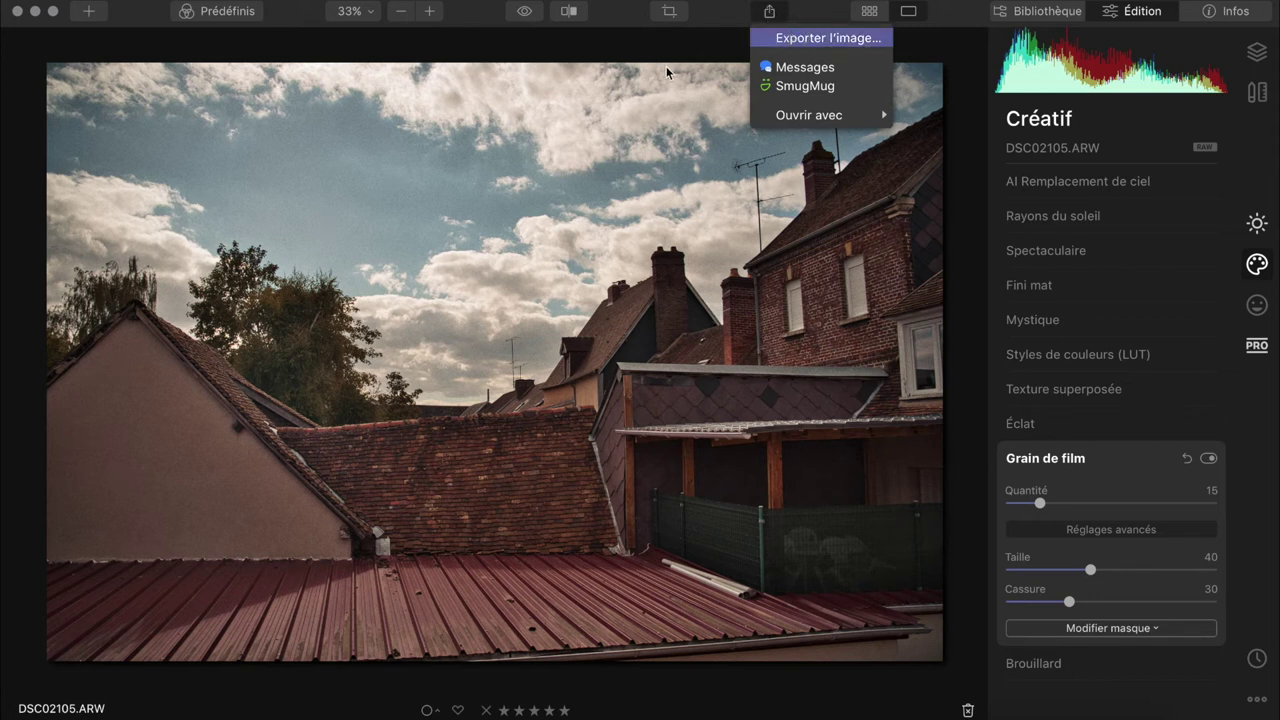
key(Return)
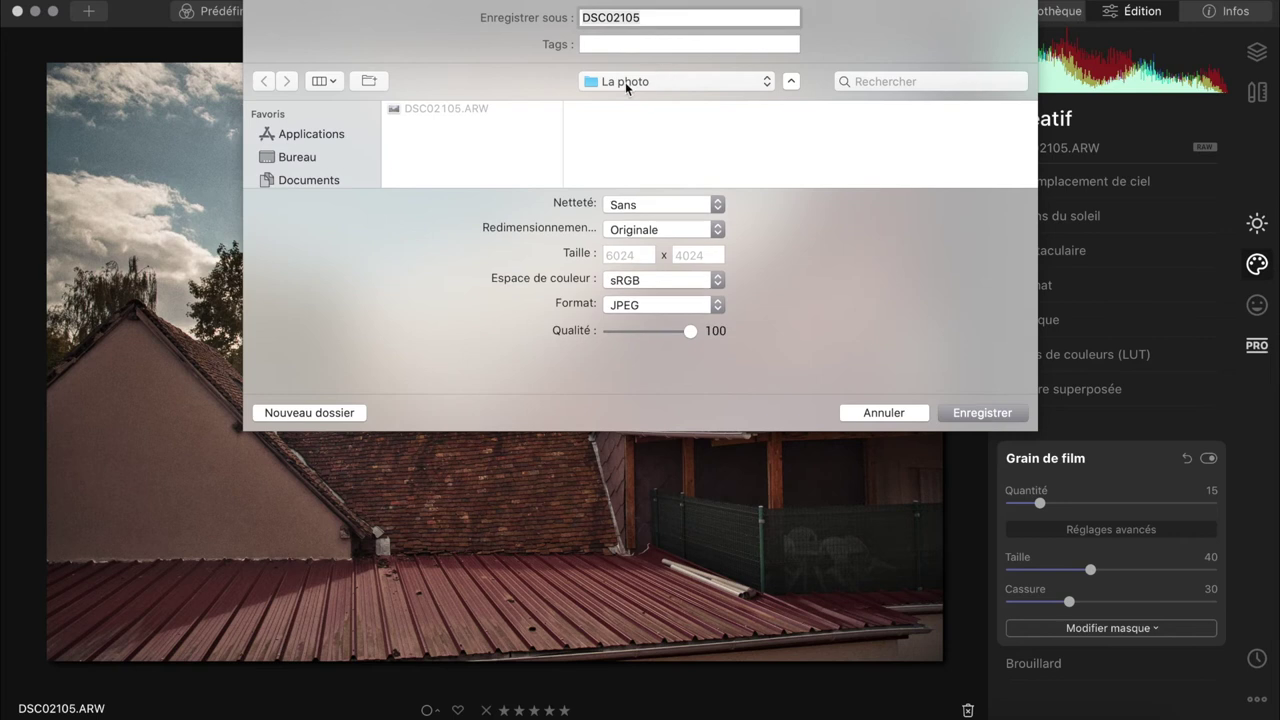
scroll(354, 133, down, 5)
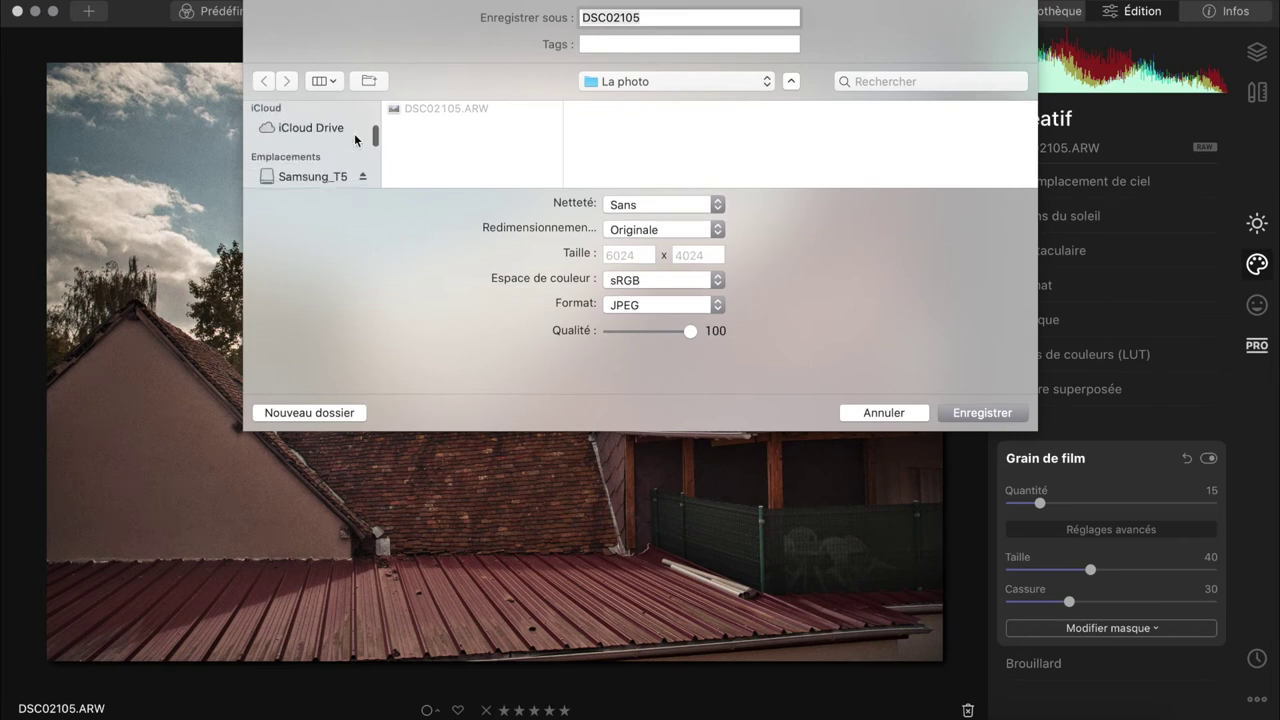
click(333, 138)
scroll(474, 142, down, 1)
scroll(474, 142, down, 5)
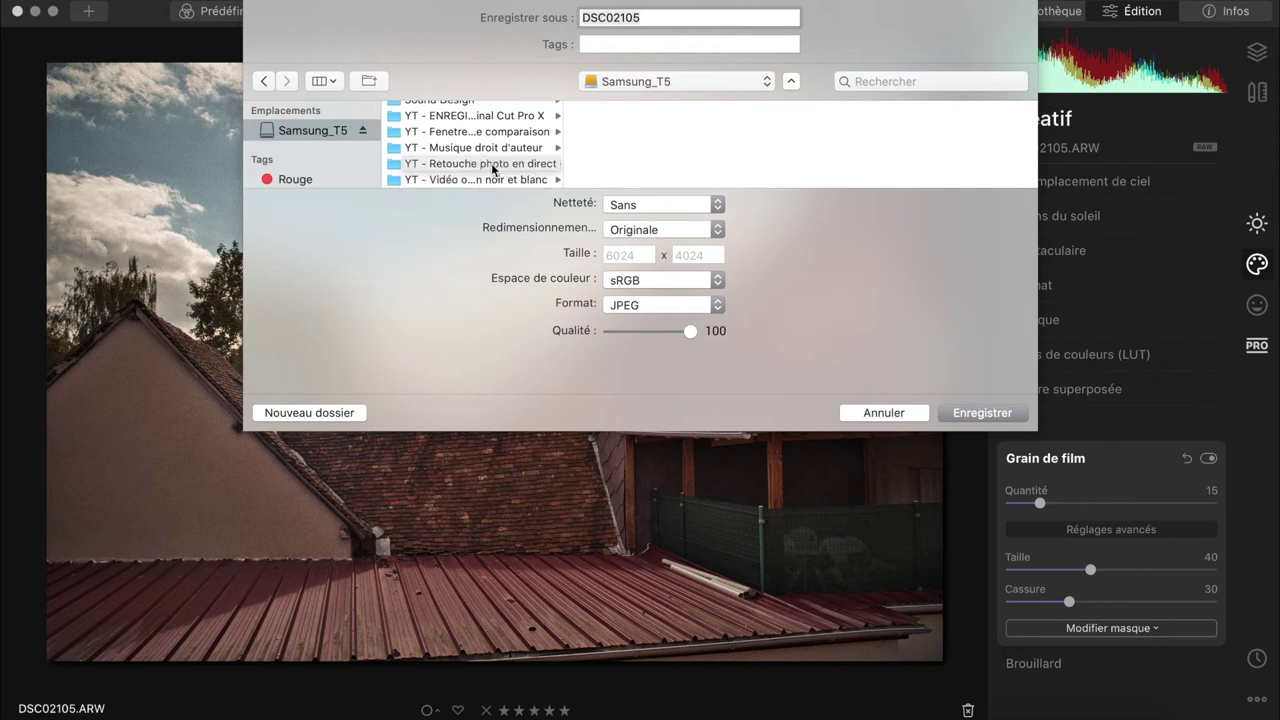
click(492, 168)
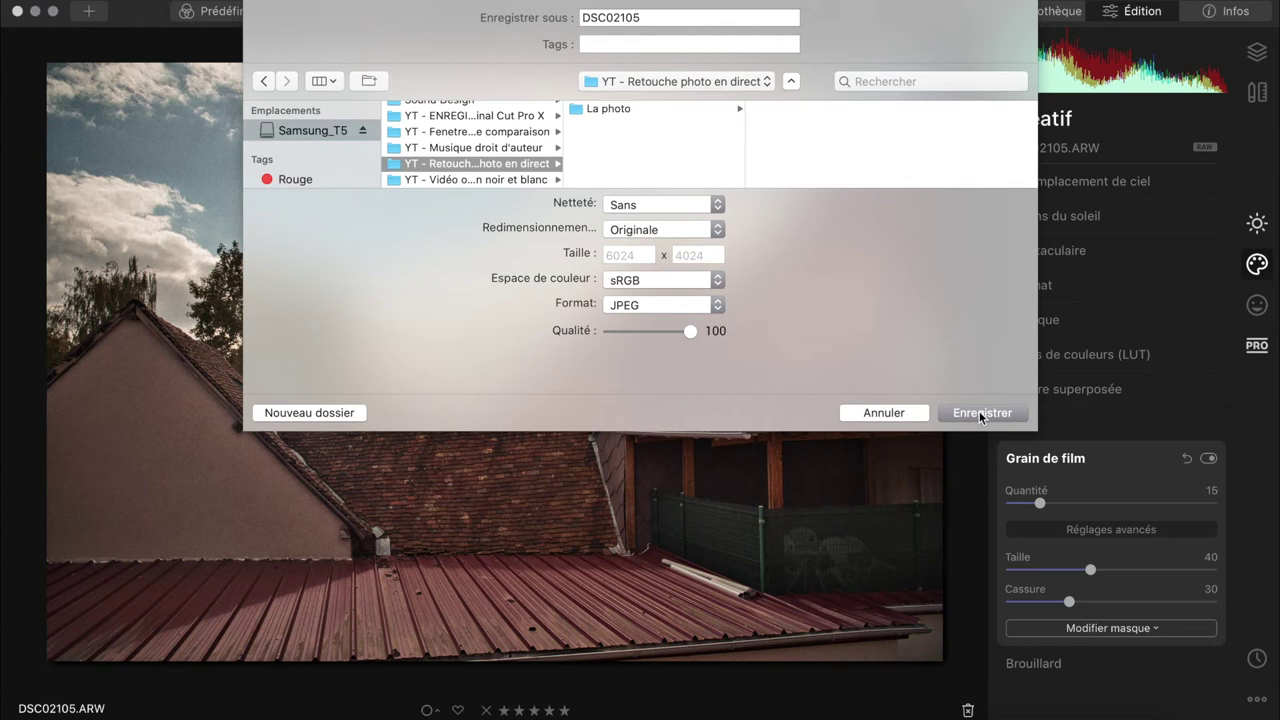
click(660, 112)
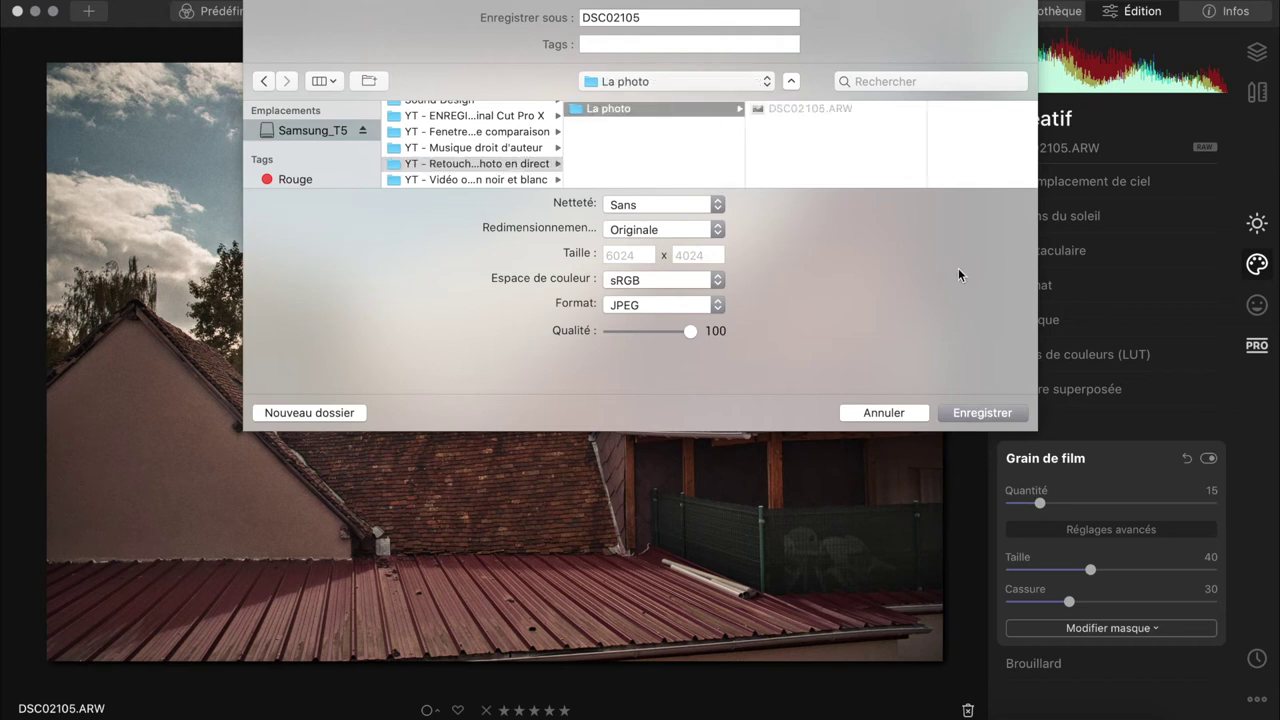
click(982, 414)
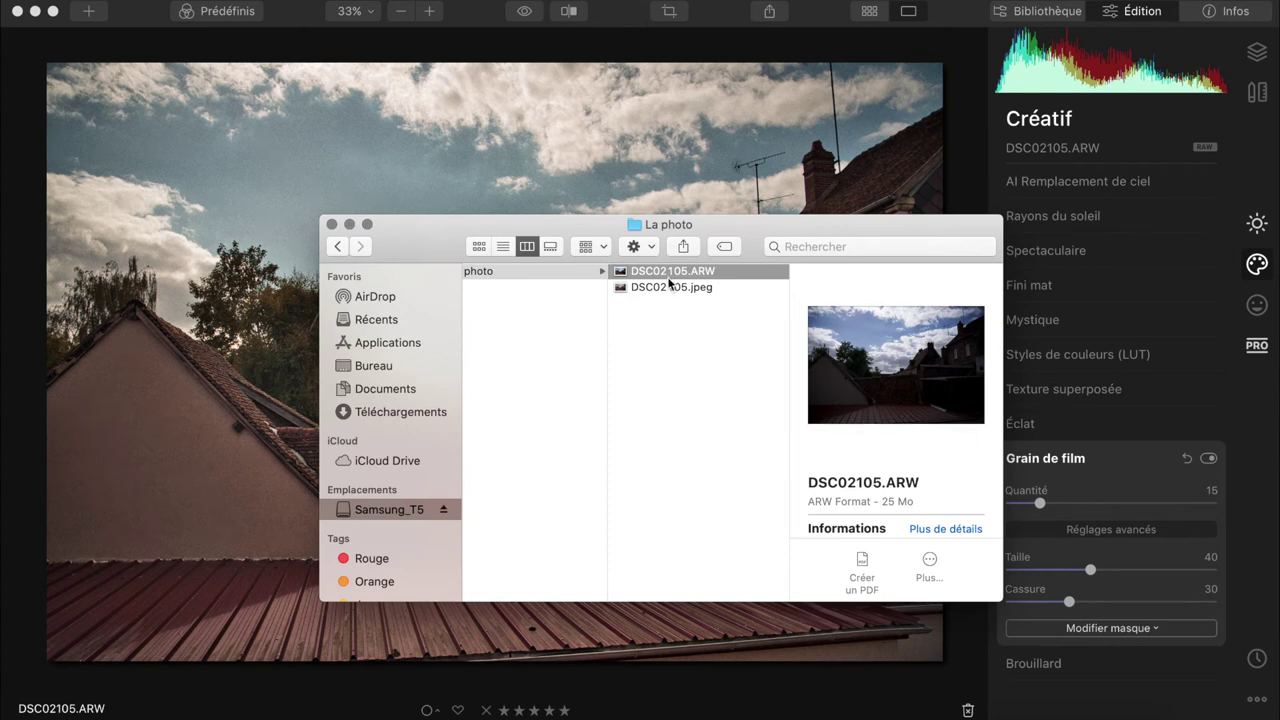
In the Finder's La photo folder, select DSC02105.ARW and DSC02105.jpeg and open both with Aperçu.
click(671, 287)
click(686, 317)
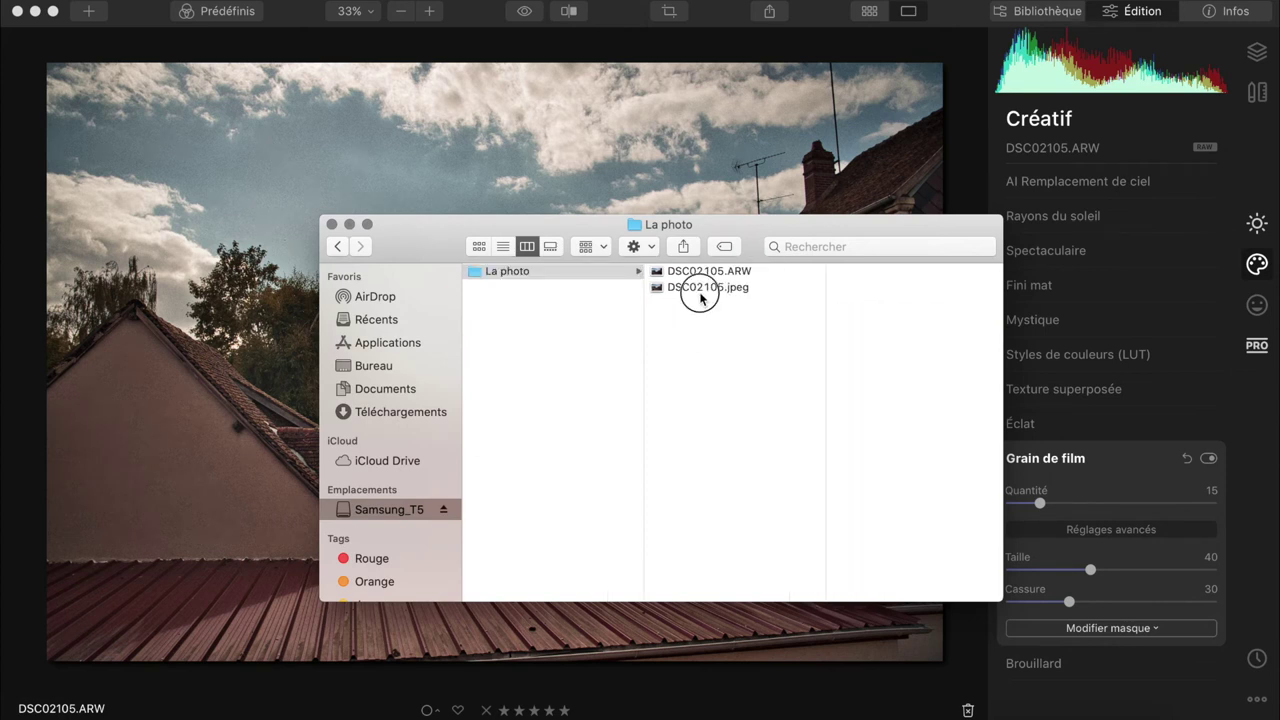
drag(690, 312, 700, 278)
right_click(700, 278)
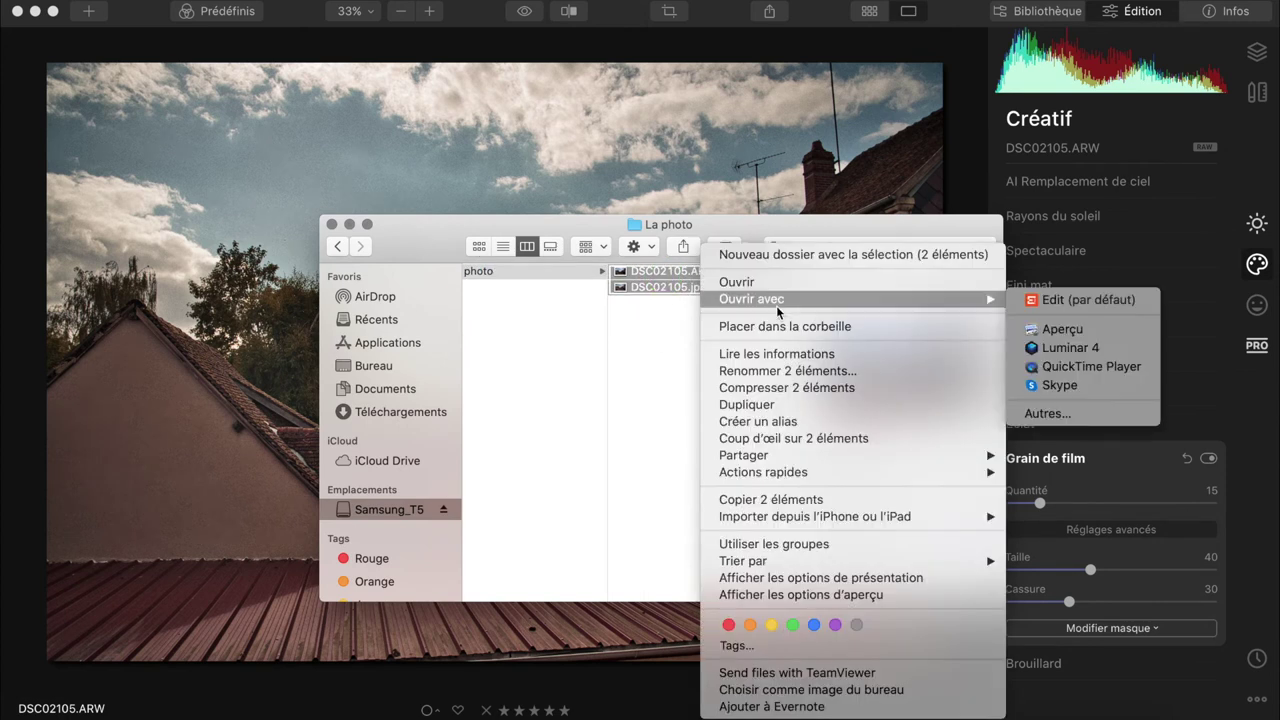
click(1055, 330)
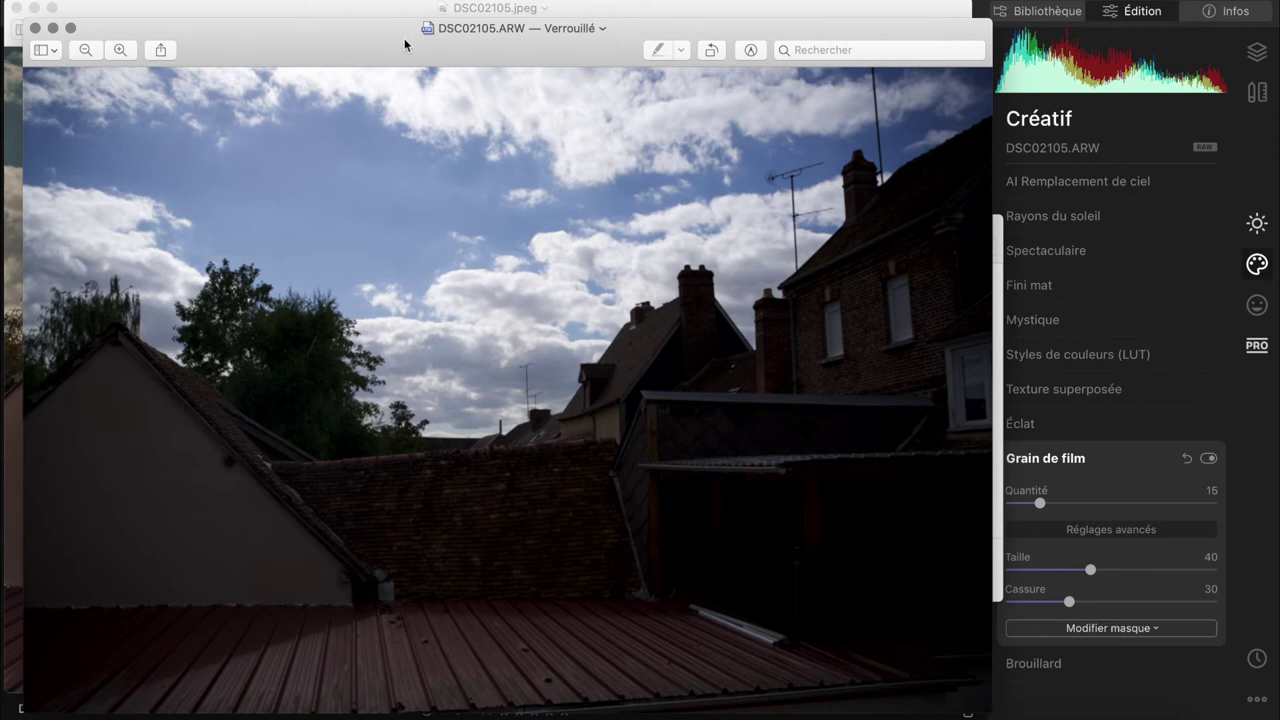
Compare the RAW original with the exported JPEG, and close both image windows and the Finder window.
drag(405, 44, 380, 10)
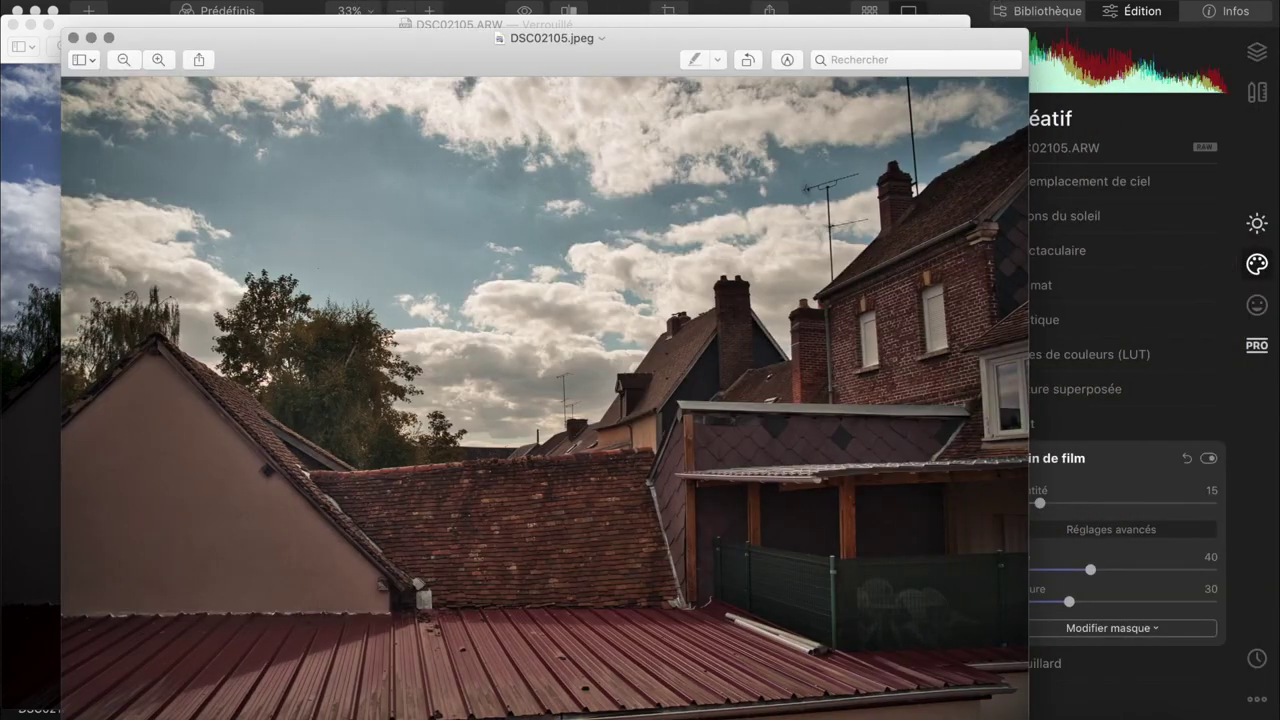
click(73, 37)
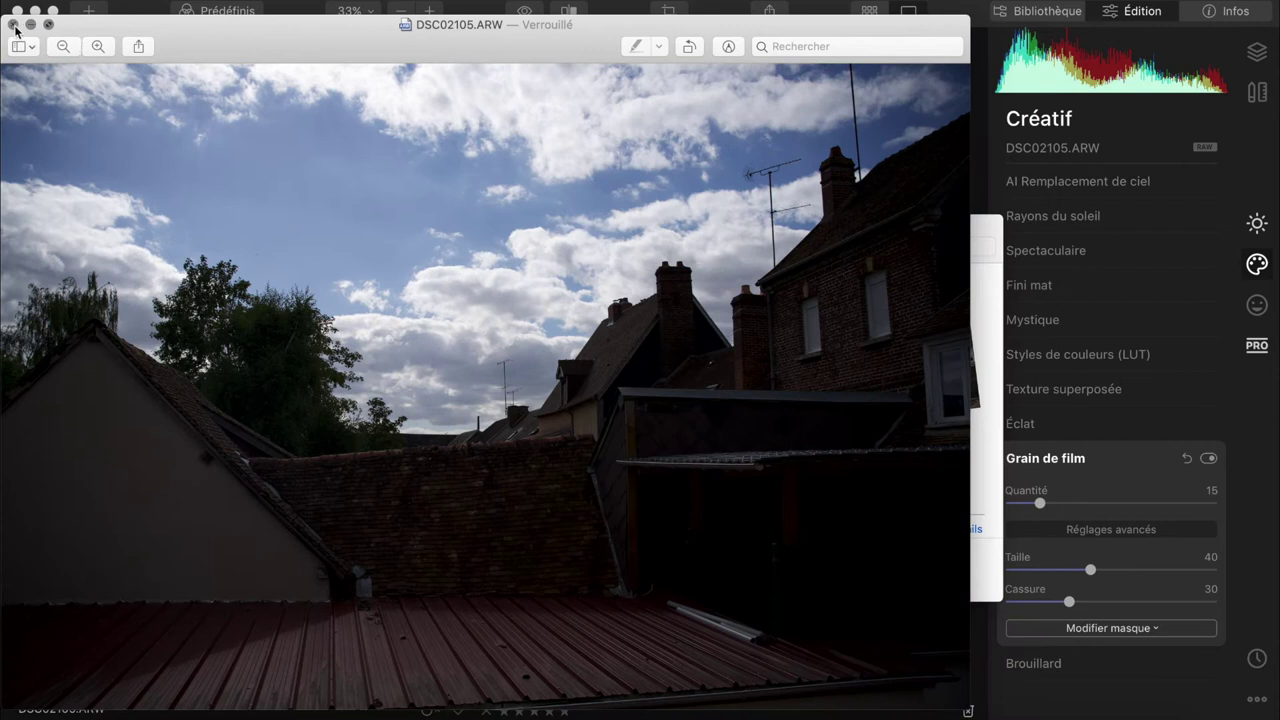
click(13, 24)
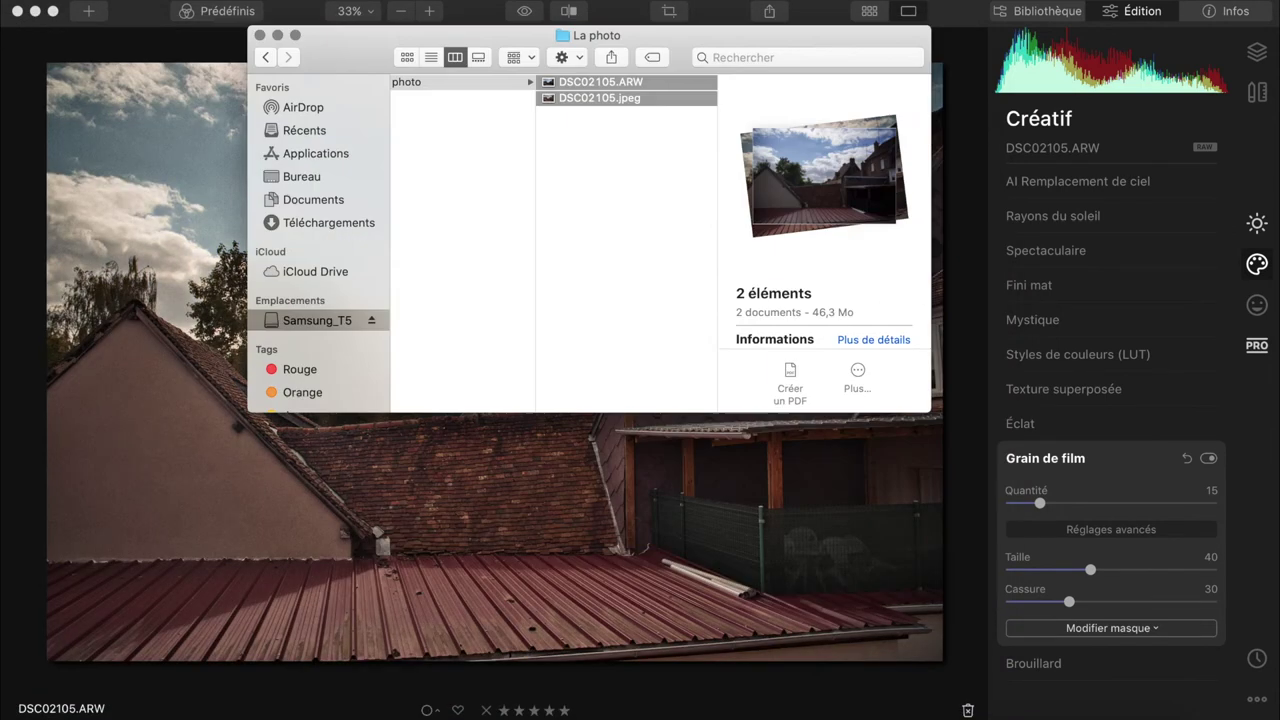
key(super+w)
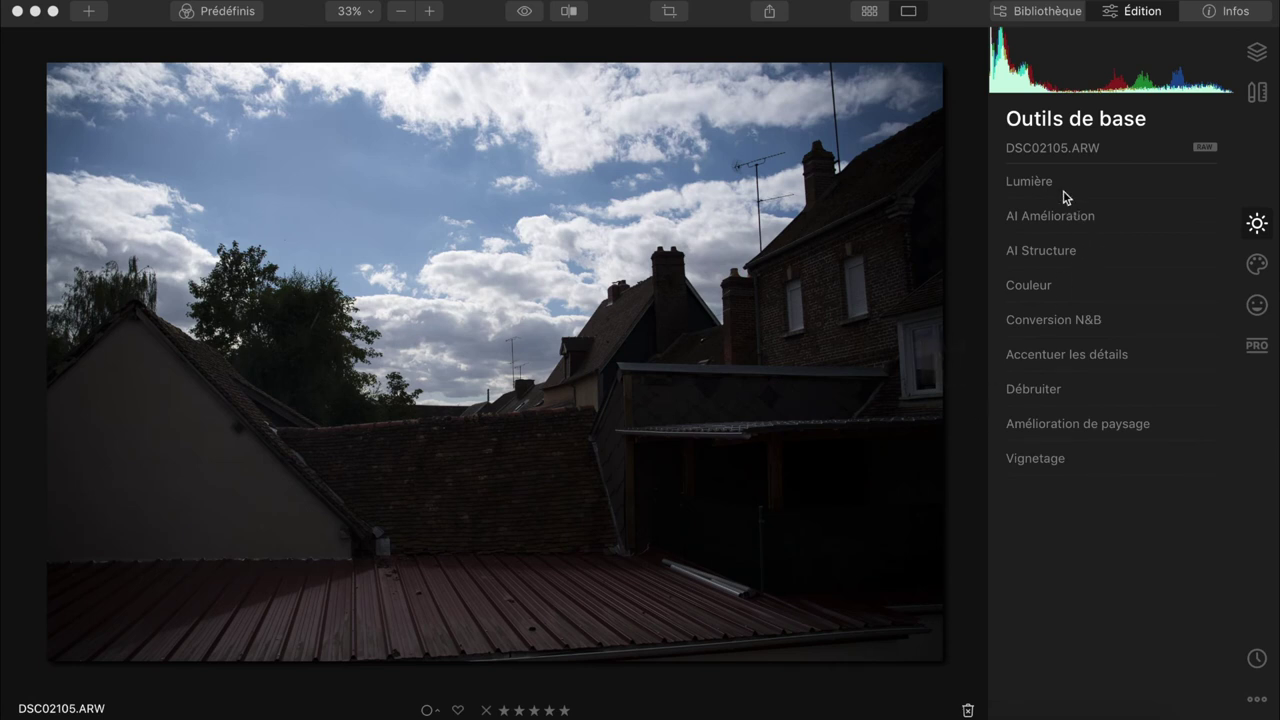
In the Lumière tool, set the unedited photo's Ombres to 70 and Hautes lum. to -29, and collapse the tool.
click(1212, 182)
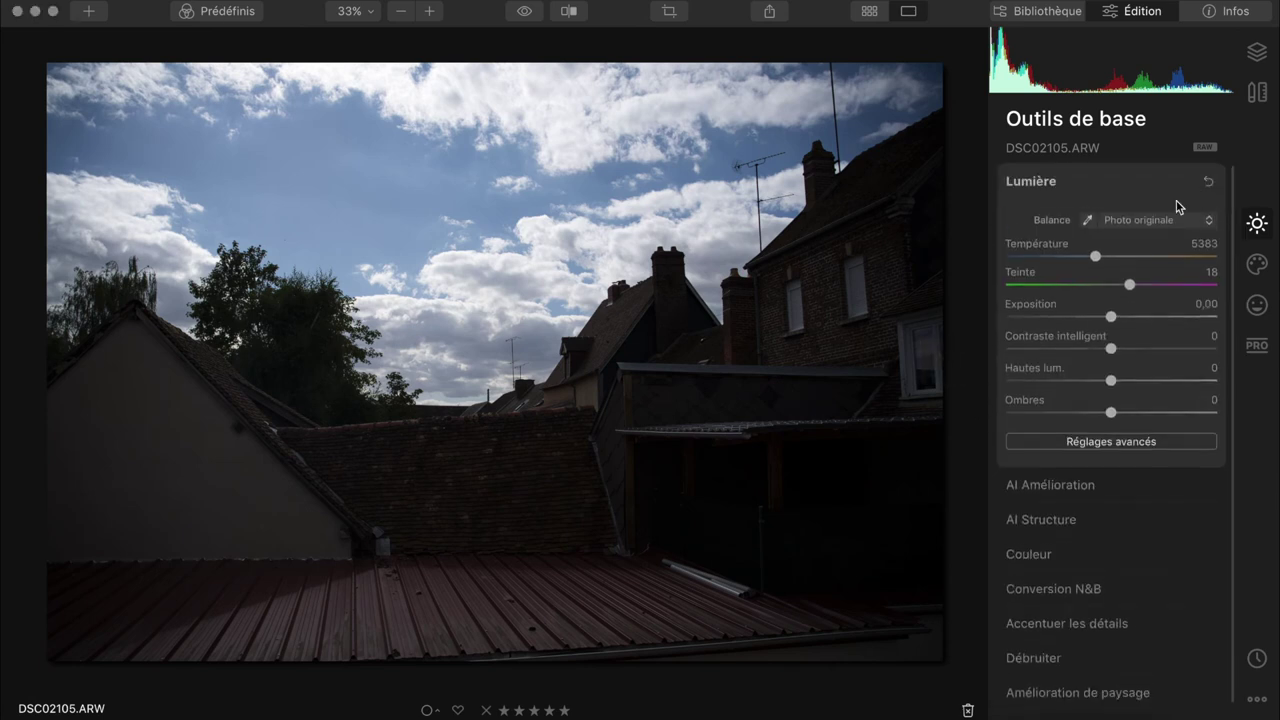
drag(1111, 412, 1188, 418)
drag(1111, 381, 1078, 389)
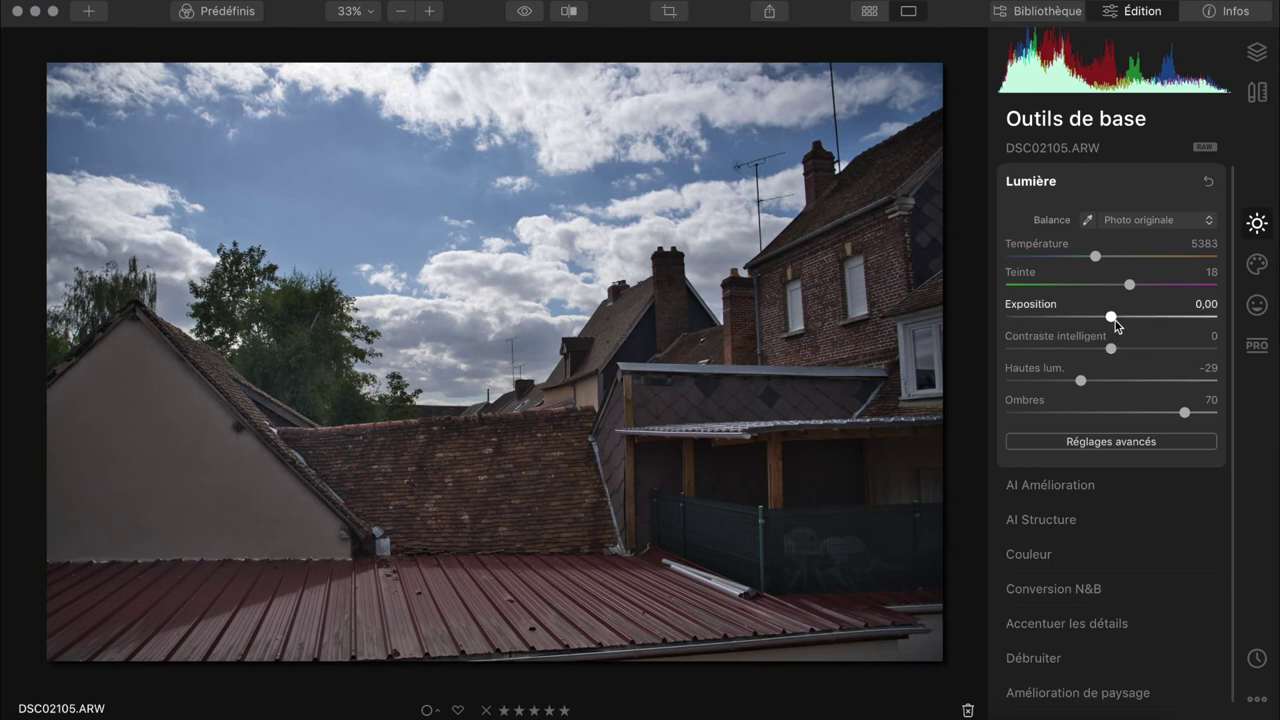
click(1090, 183)
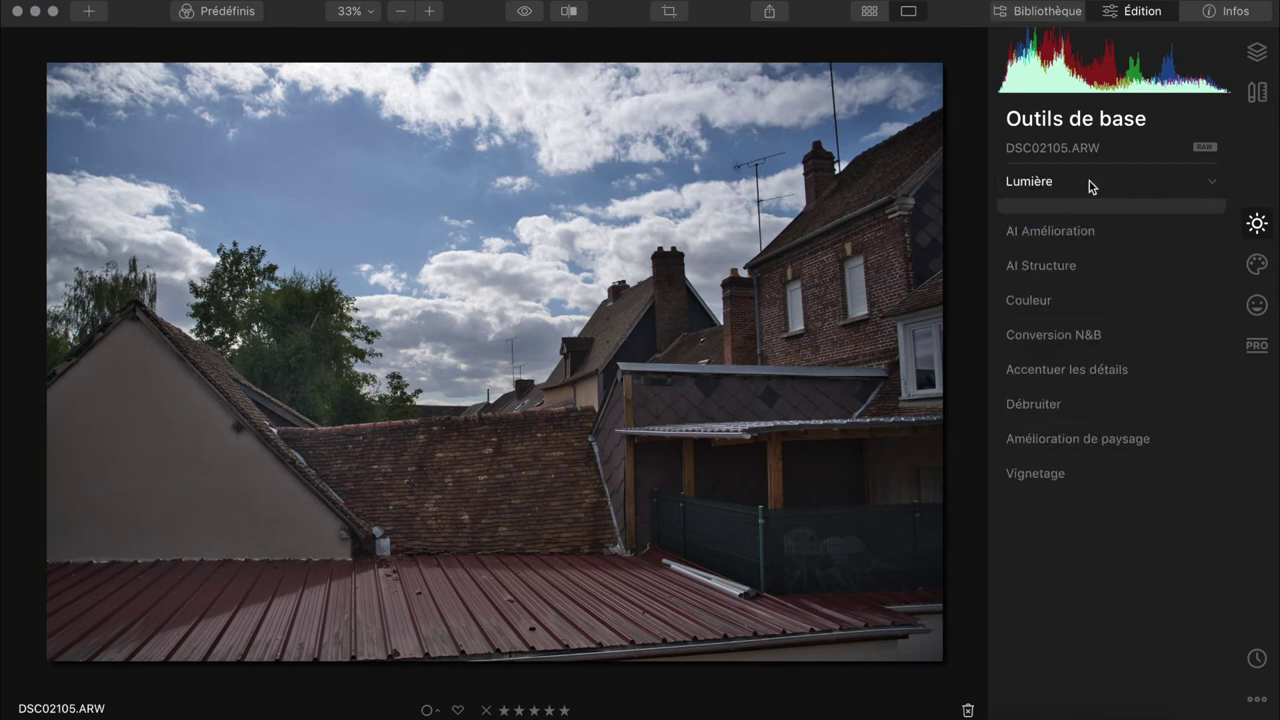